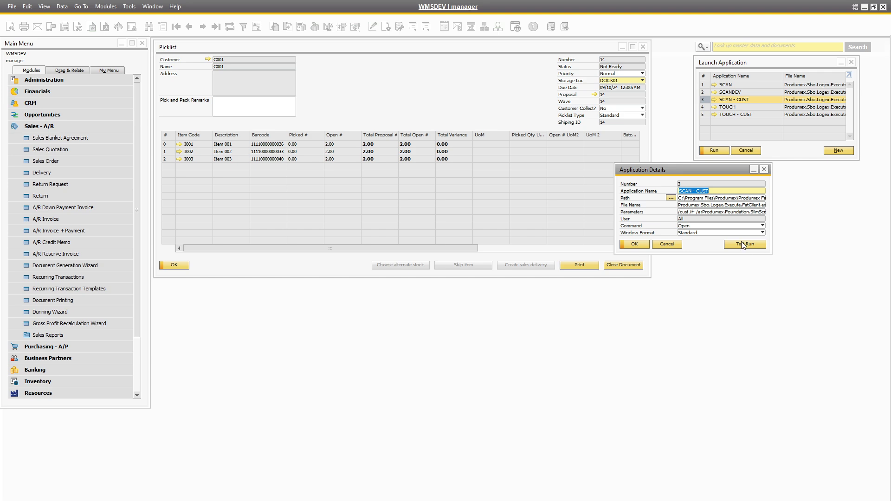
- Launch the SCAN - CUST application, minimize its details window, and log in with the manager username and account password
click(745, 244)
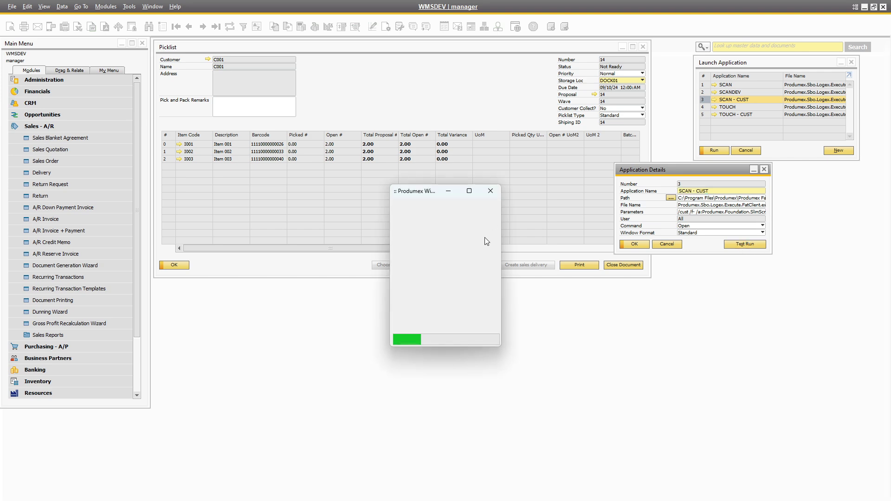
click(754, 170)
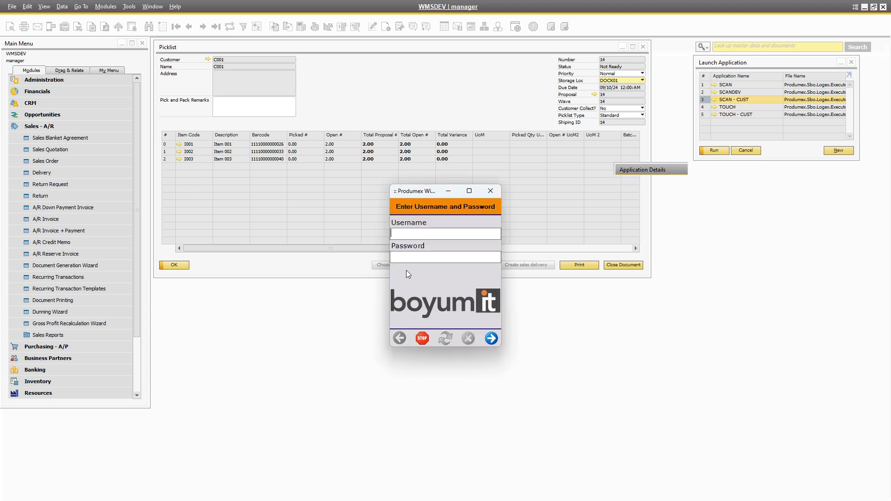
text(manager)
key(Tab)
text(*******)
key(Return)
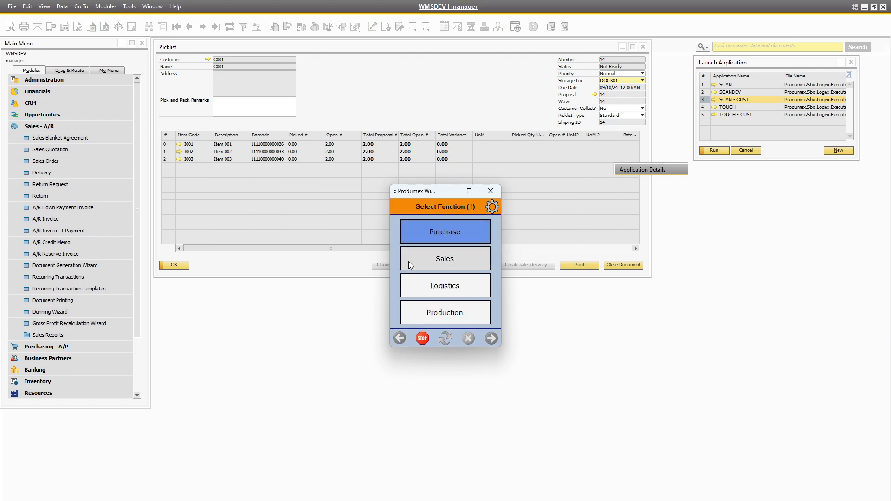
- Start Sales ad hoc picking by picklist, choose picklist 14 and select product I001 - Item 001
click(455, 260)
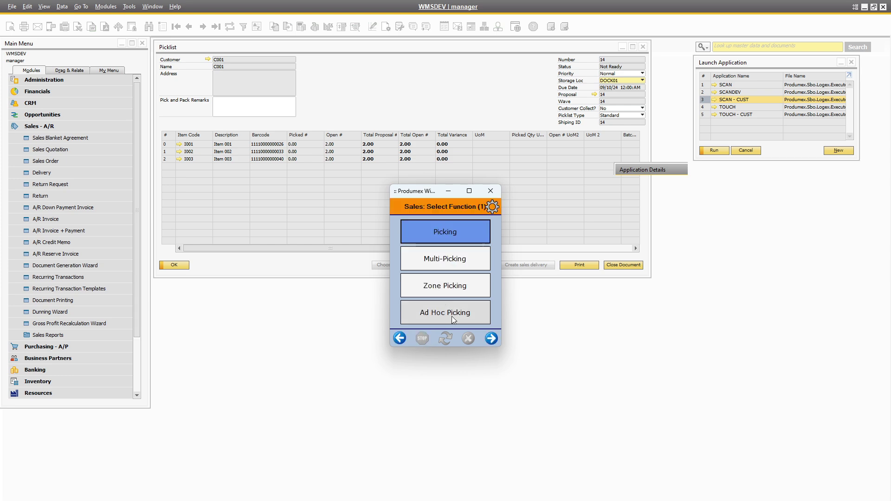
click(461, 318)
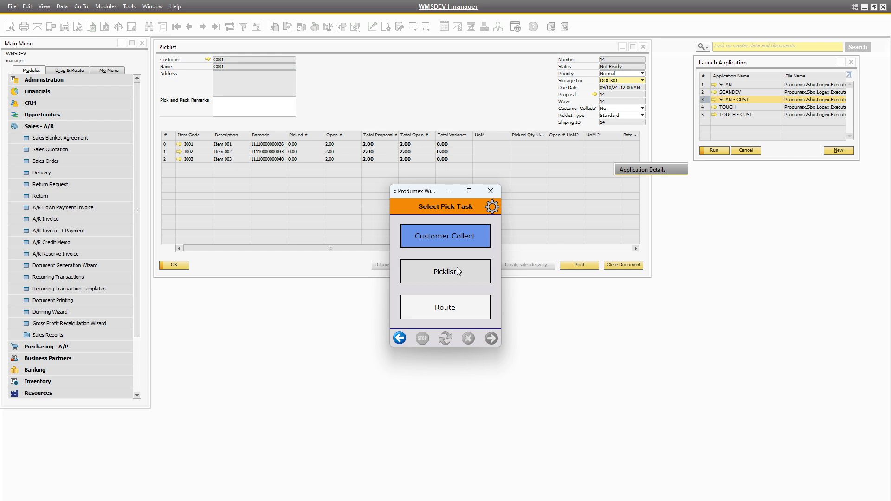
click(460, 272)
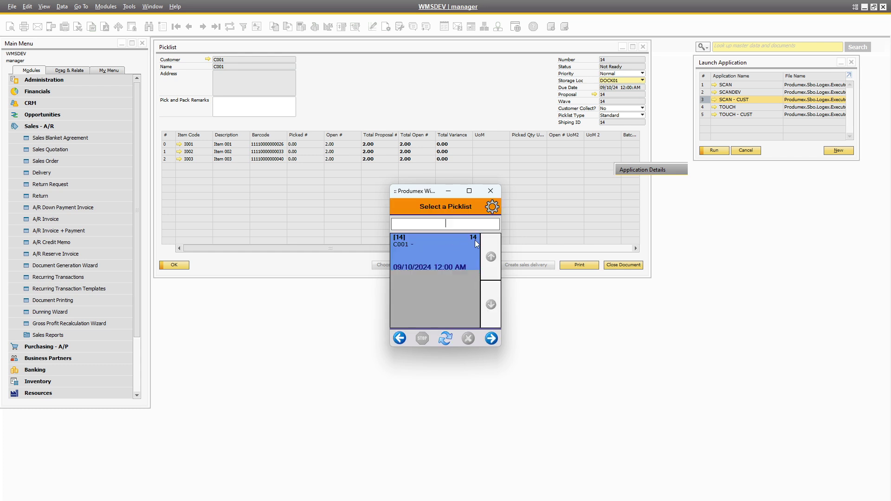
click(491, 338)
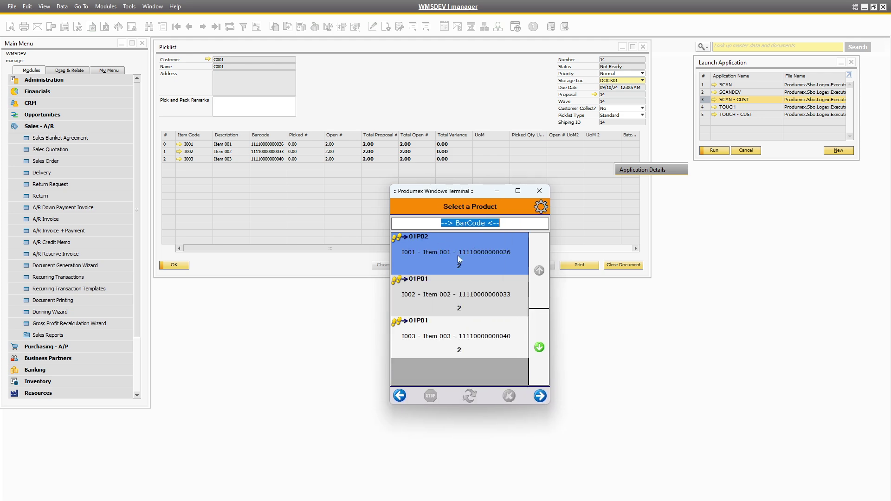
click(540, 395)
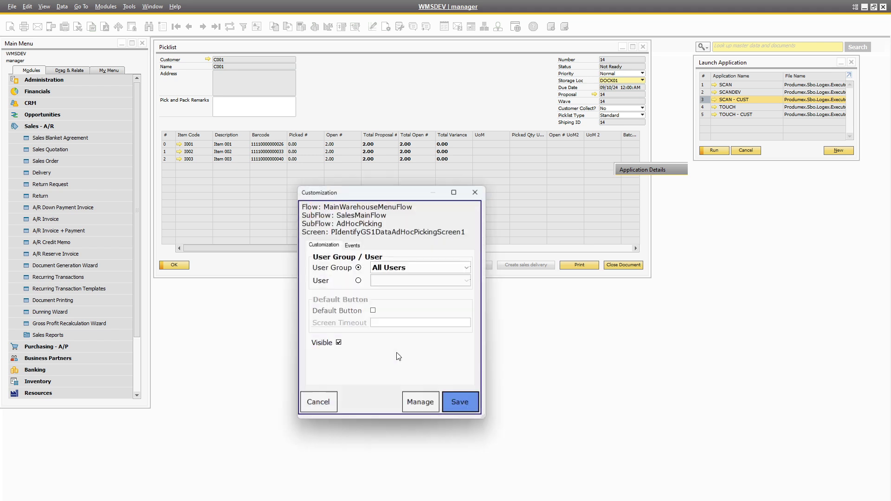
- Set the load event of the Scan SSCC or Location screen to AHPickingAutoFillSourceLocation and save the customization
click(356, 246)
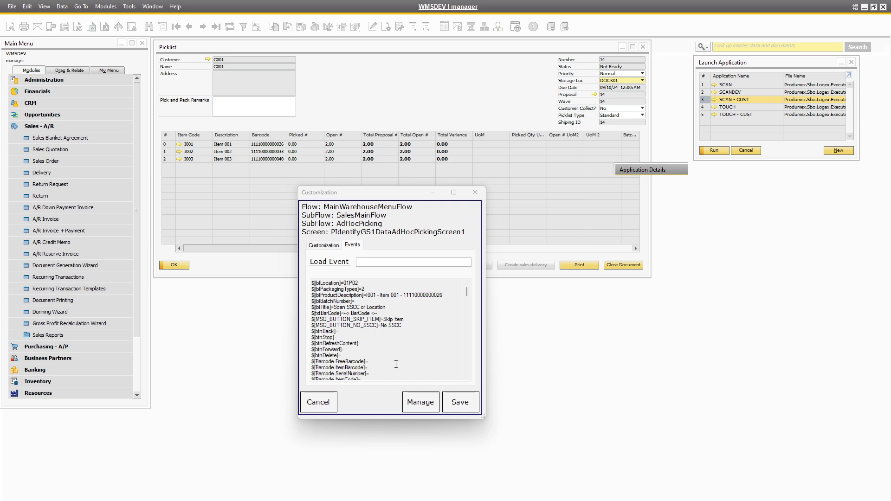
click(377, 262)
text(AHPickingAutoFillSourceLocation)
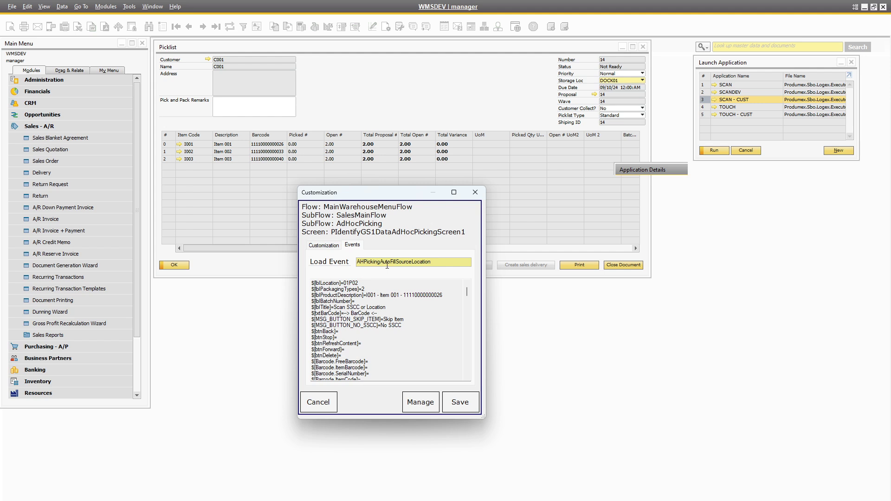
click(459, 403)
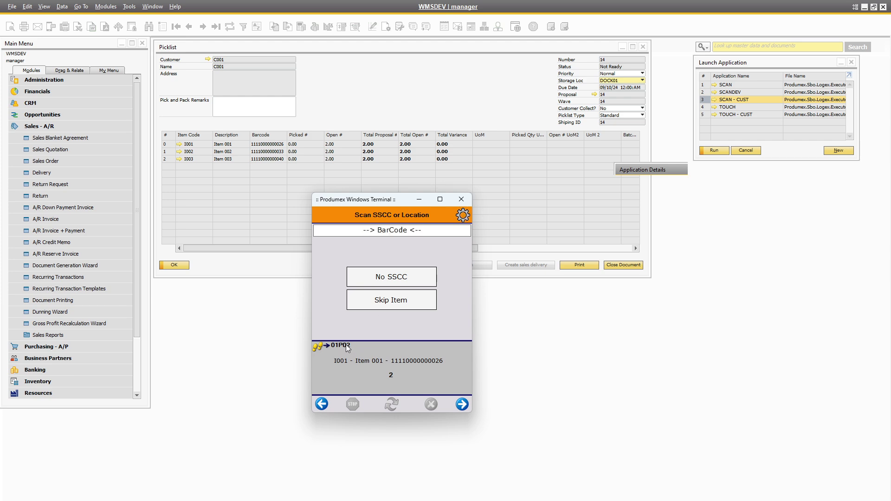
- Submit location 01P02 and save AHPickingAutoFillProduct as the load event of the Scan a Product screen
text(01P02)
click(462, 404)
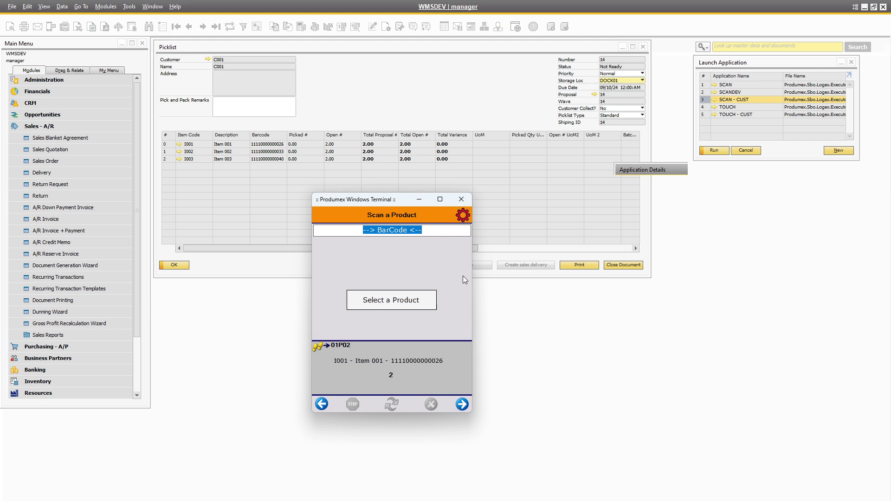
right_click(437, 364)
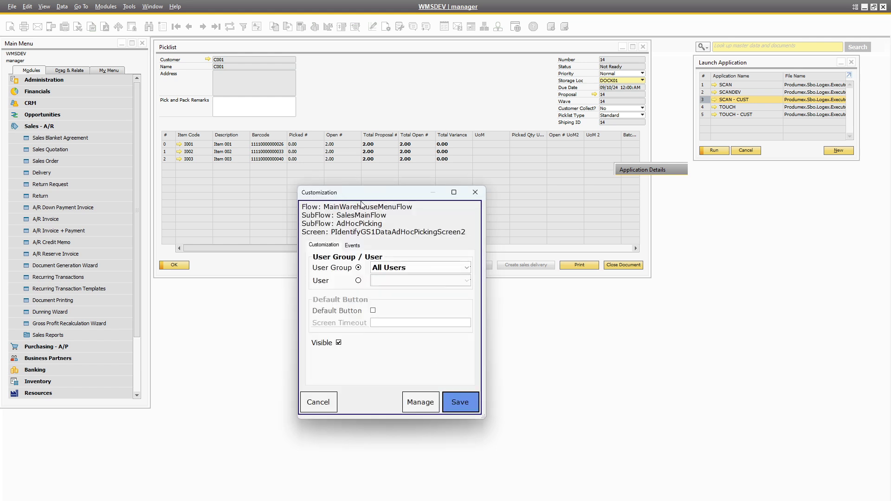
drag(368, 194, 547, 195)
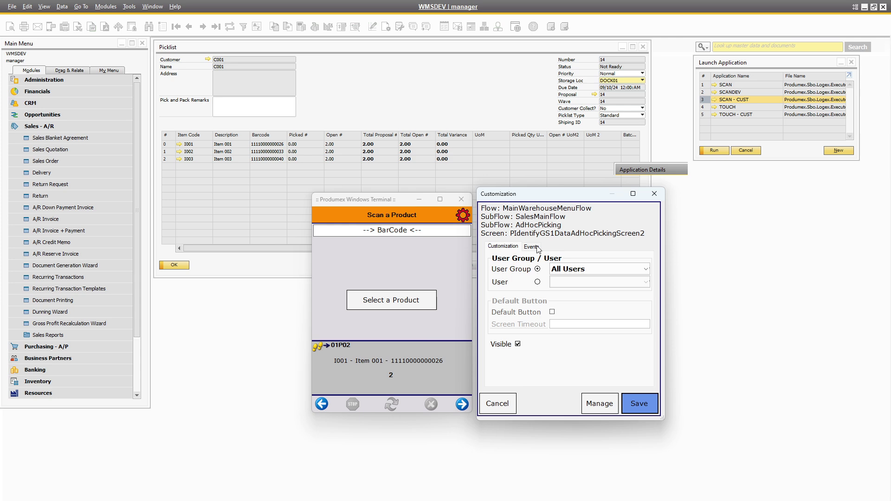
click(534, 249)
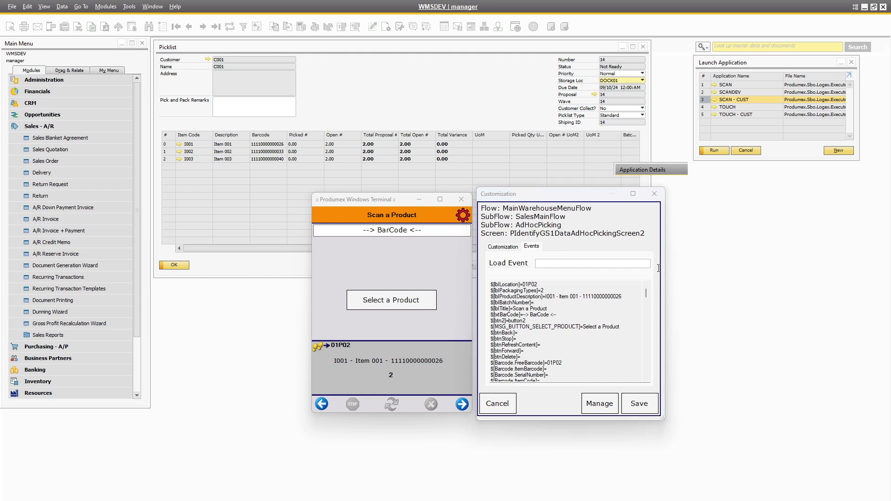
click(594, 263)
text(AHPickingAutoFillProduct)
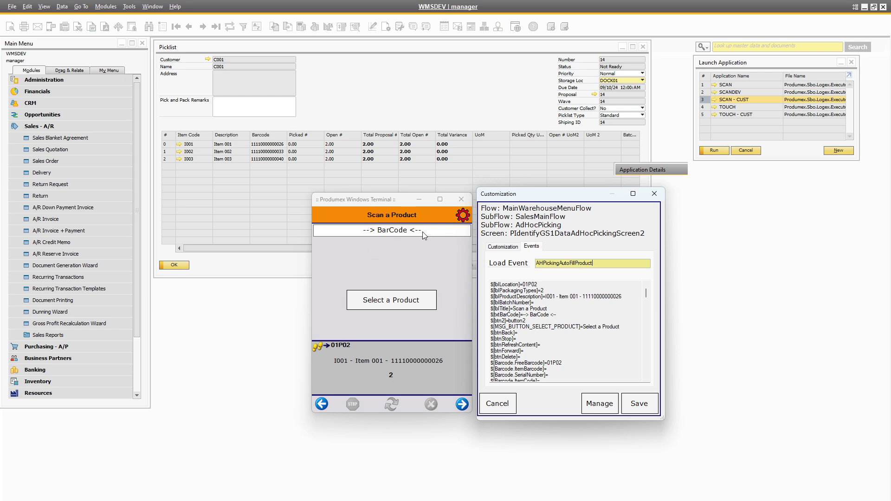
click(638, 403)
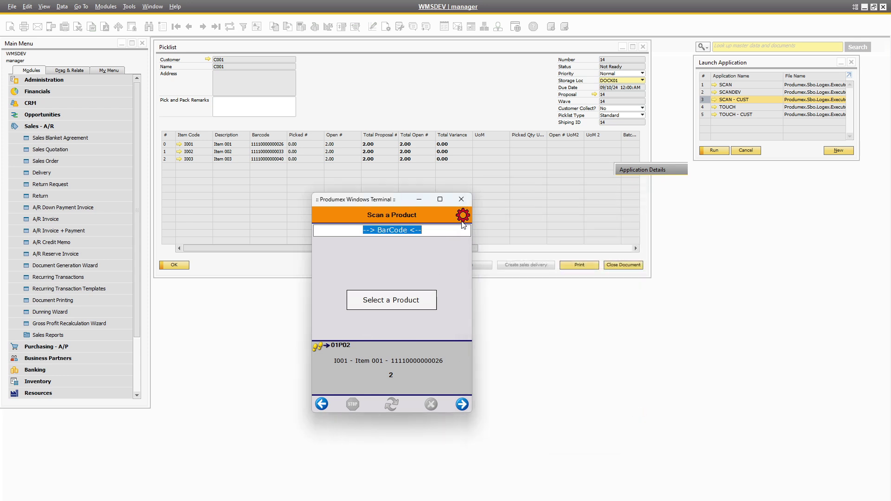
click(422, 359)
click(423, 235)
key(ctrl+v)
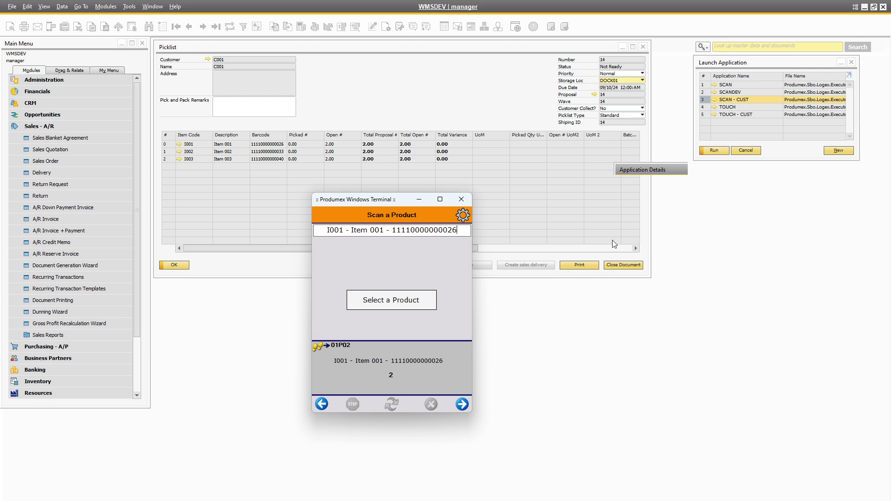
key(Return)
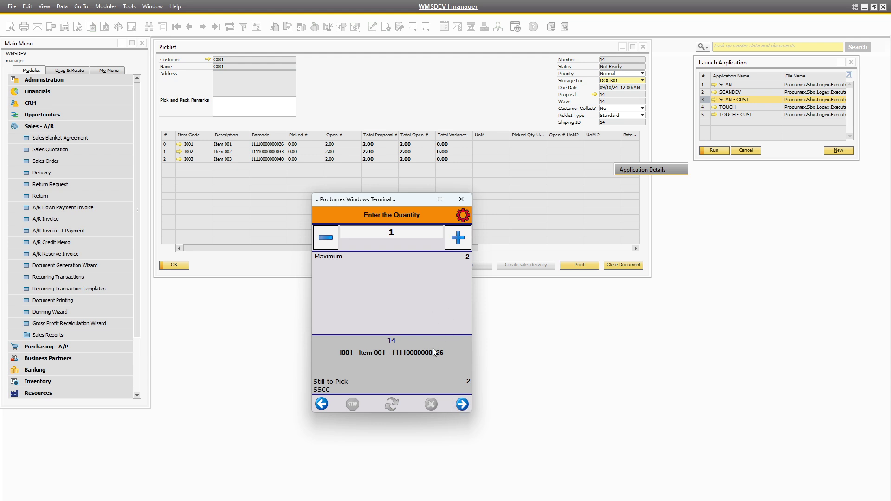
- Set the load event of the Enter the Quantity screen to AHPickingAuotSelectQty and save the customization
double_click(362, 216)
drag(367, 196, 555, 197)
click(542, 255)
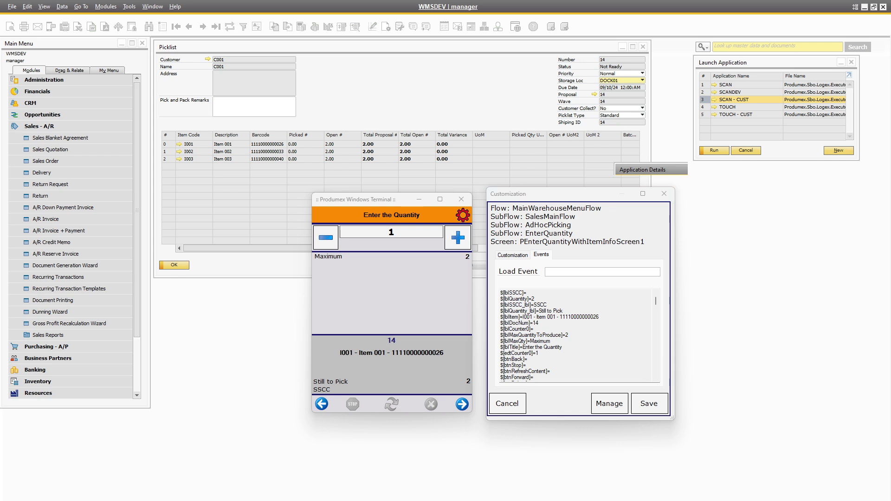
click(581, 272)
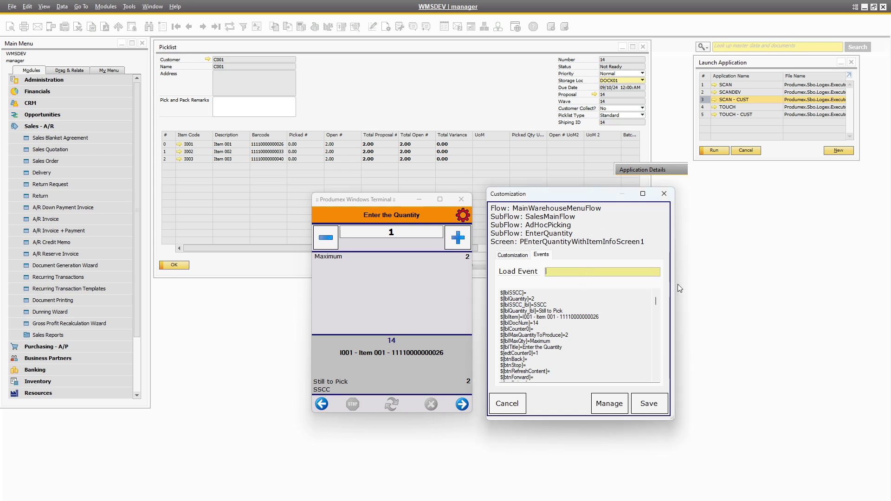
click(652, 409)
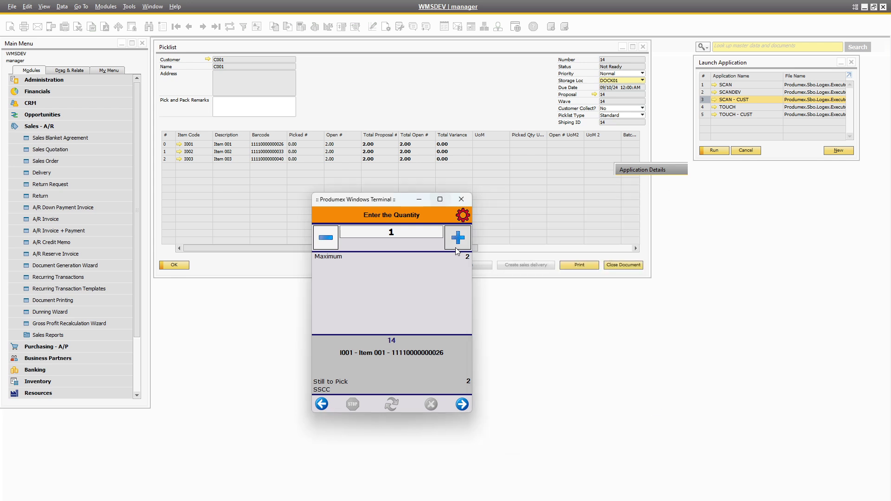
- Close the Produmex terminal and the minimized Application Details window
click(460, 200)
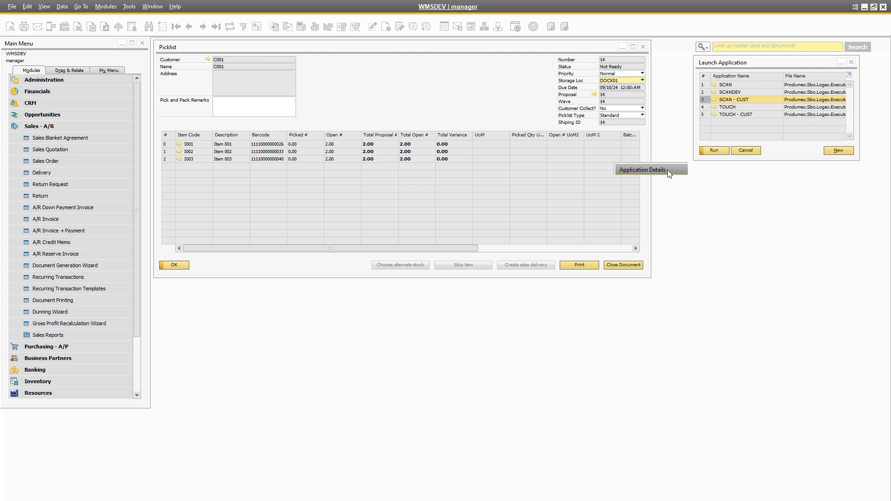
drag(667, 170, 705, 207)
click(711, 207)
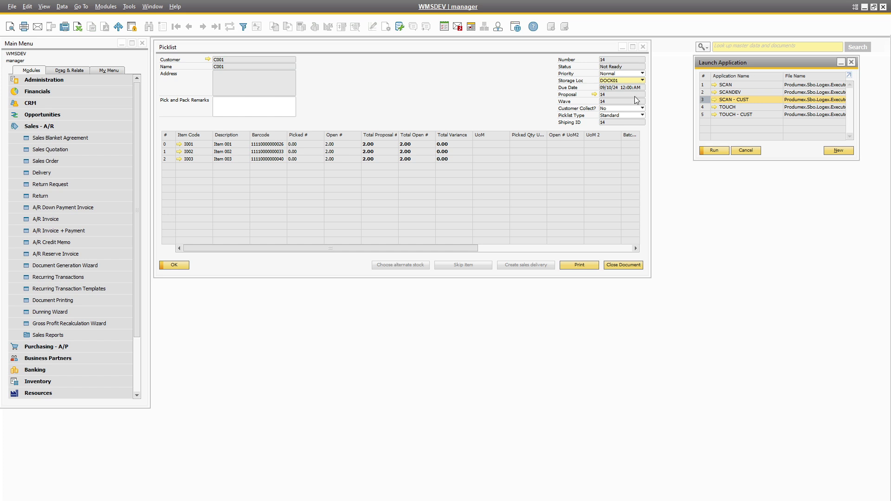
- Open the query PMX_AHPickingAutoFillSourceLocation from the PMX_CLIENT_CUSTOMIZATION_USER_QUERIES category in the Query Manager
click(400, 27)
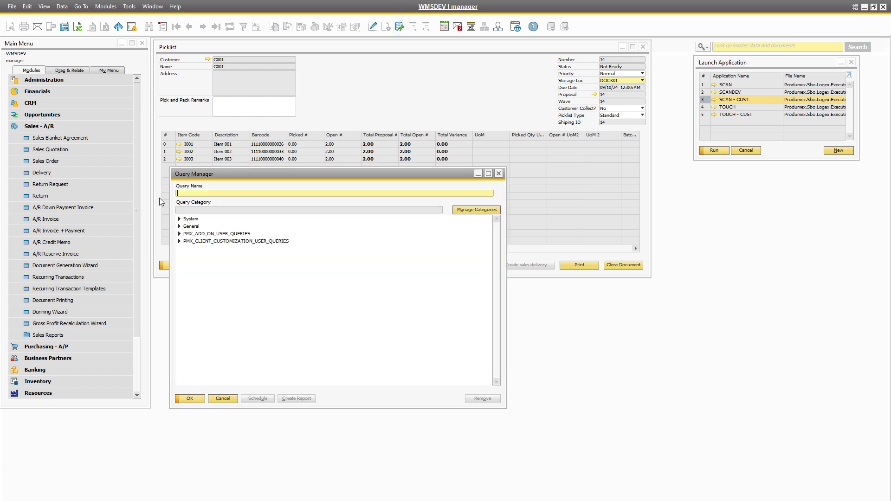
drag(230, 176, 231, 137)
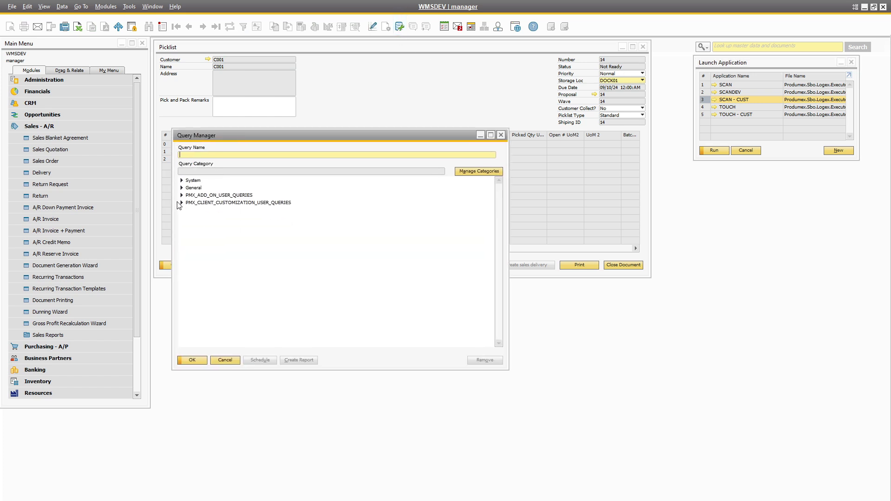
click(181, 203)
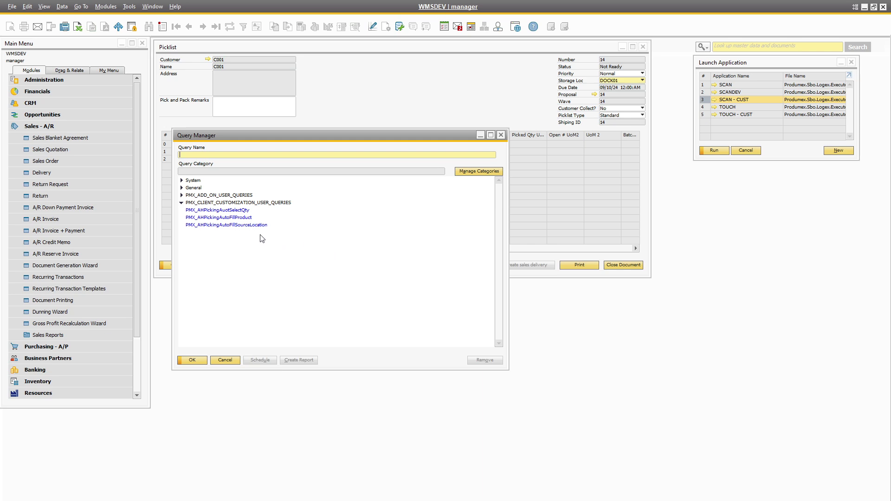
double_click(235, 226)
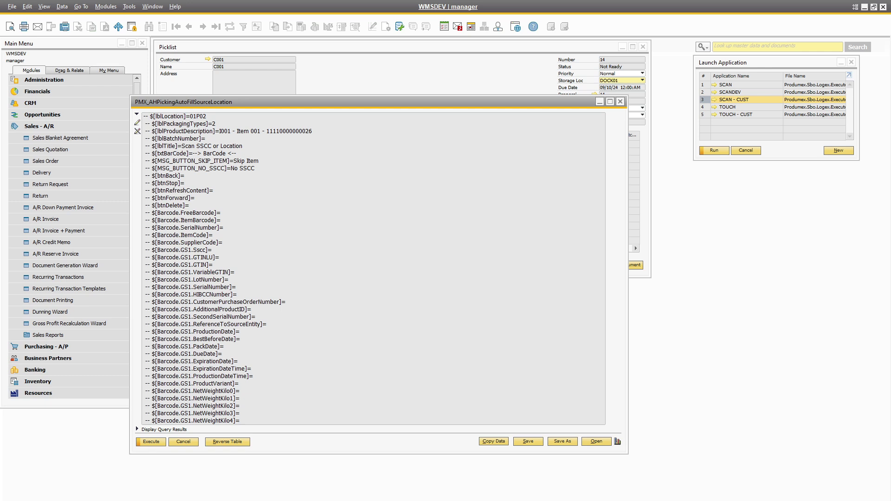
- Insert above the comments a select from PMX_OSSL where Code = '$[lblLocation]', returning Code as txtBarCode, 'btnForward' as DefaultButton and 0 as DefaultButtonClickTimeout
click(138, 123)
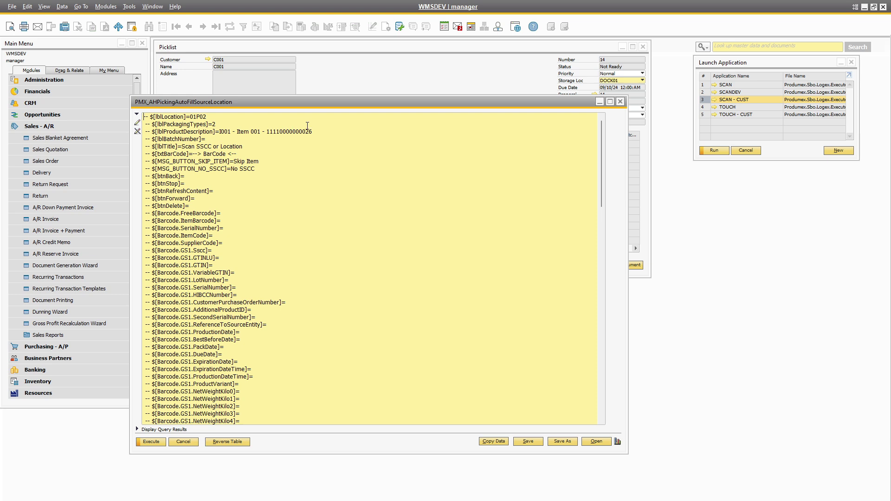
key(Return)
key(Return)
key(Return)
key(Up)
key(Up)
key(Up)
text(select 	"Code" as "txtBarCode", 	'btnForward' as "DefaultButton", 	0 as "DefaultButtonClickTimeout" from "PMX_OSSL" where "Code" = '$[lblLocation]')
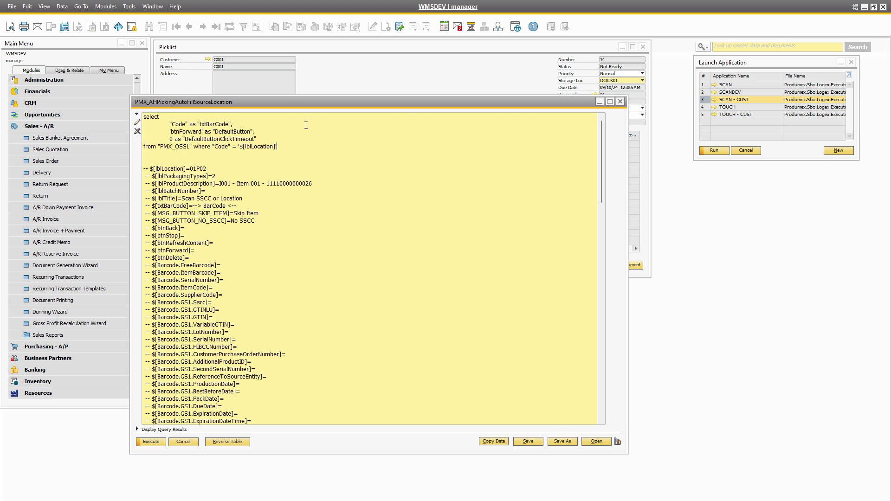
key(Return)
key(Return)
key(Return)
key(Up)
key(Return)
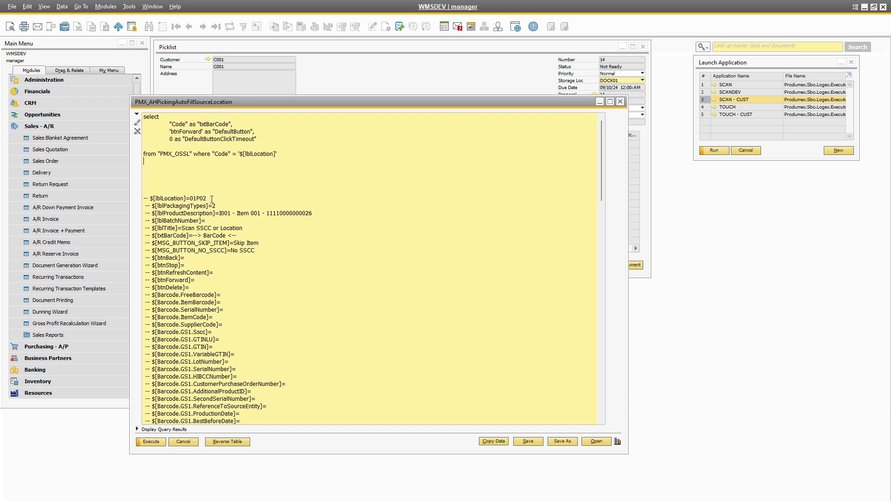
- Examine the query's lblLocation variable and its txtBarCode, DefaultButton and DefaultButtonClickTimeout columns
drag(207, 198, 143, 198)
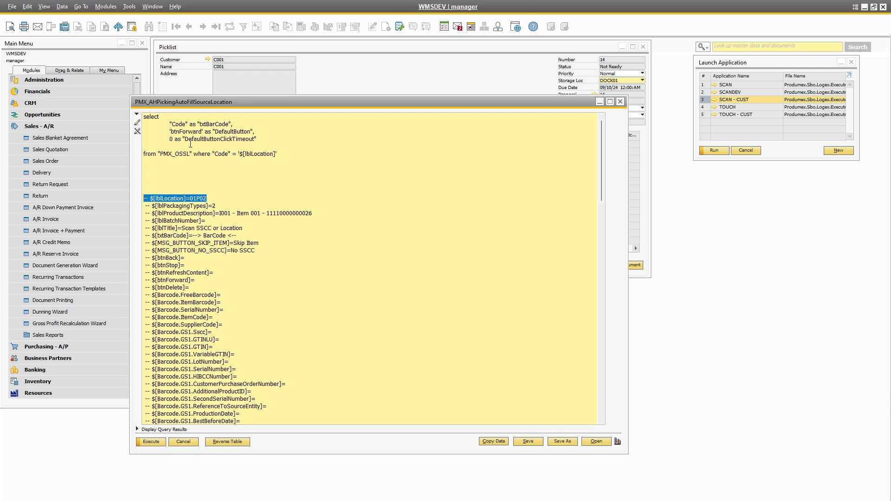
click(302, 150)
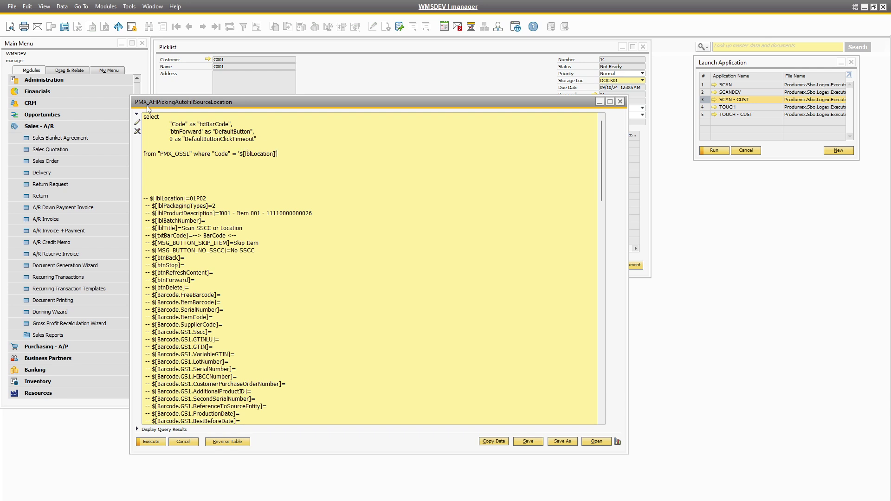
double_click(179, 124)
double_click(214, 124)
click(275, 130)
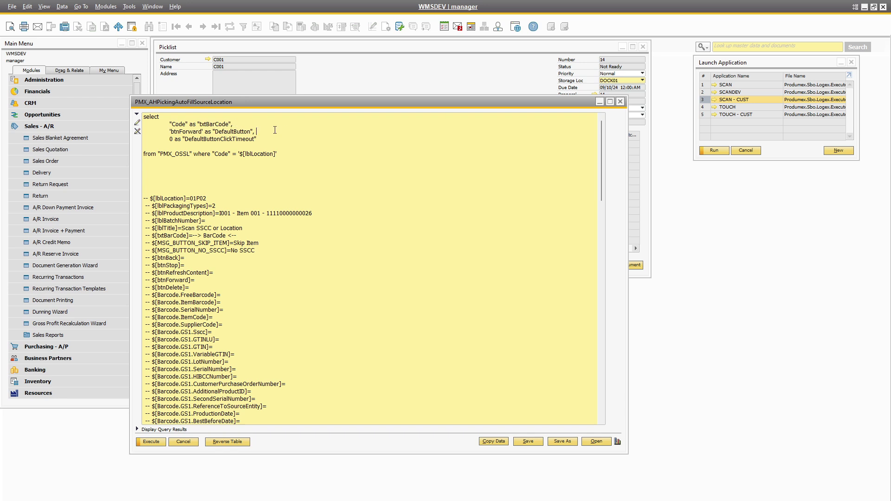
double_click(189, 132)
click(192, 132)
double_click(192, 132)
click(233, 132)
double_click(233, 131)
double_click(171, 139)
click(178, 138)
drag(259, 139, 183, 140)
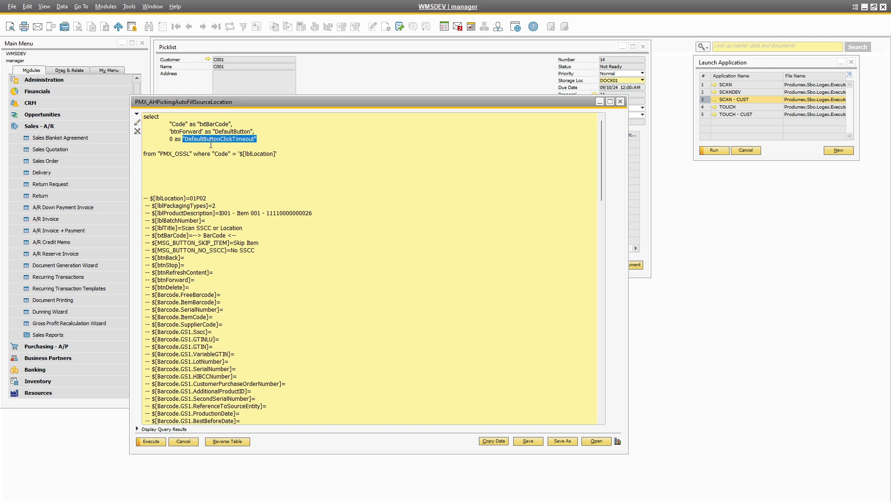
- Save the query PMX_AHPickingAutoFillSourceLocation and close its window
click(329, 140)
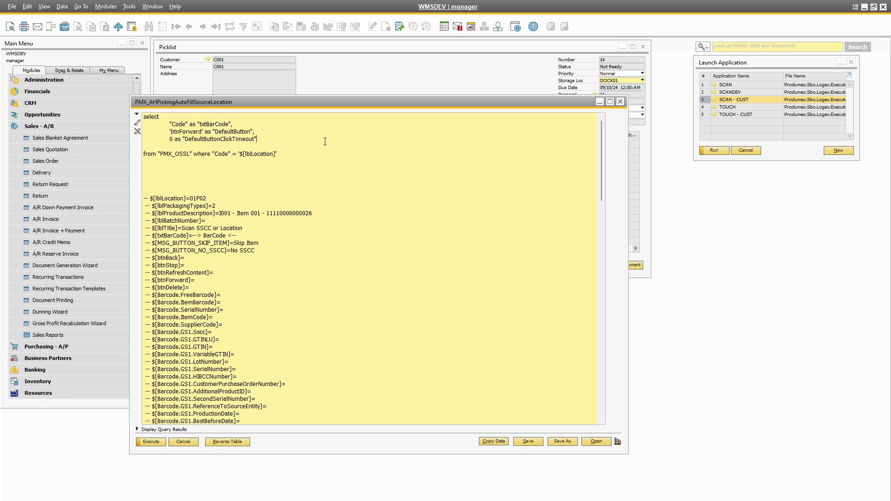
click(527, 442)
click(619, 102)
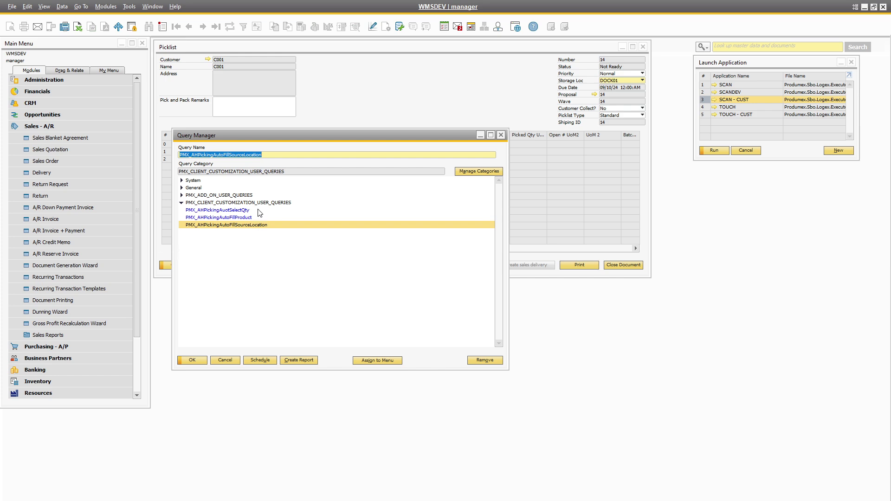
- Open the query PMX_AHPickingAutoFillProduct for editing in an enlarged window with its results area collapsed
click(245, 218)
double_click(245, 218)
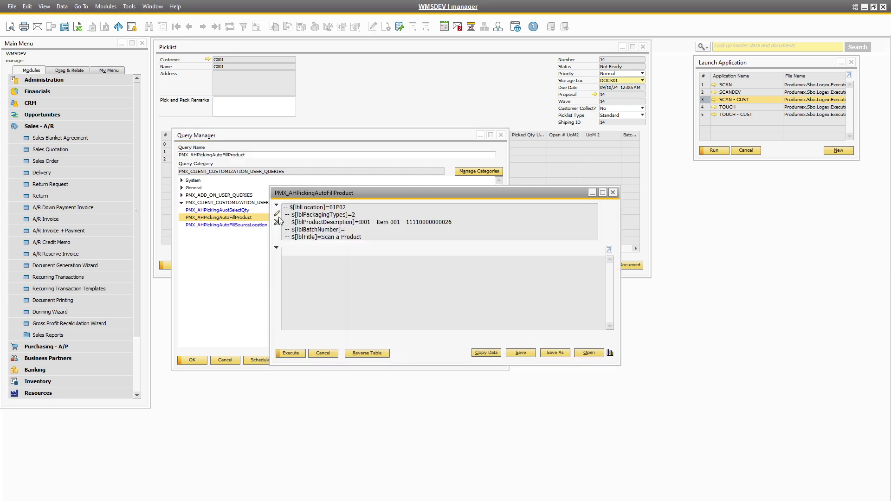
drag(319, 192, 237, 133)
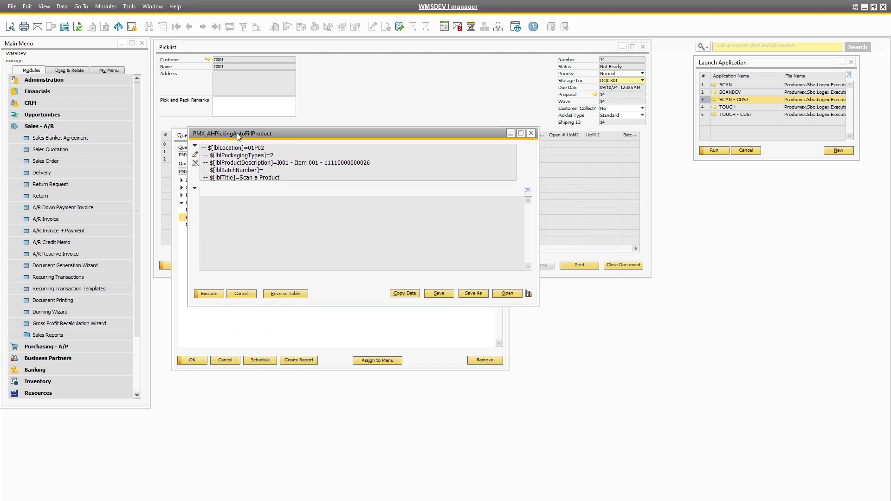
click(195, 188)
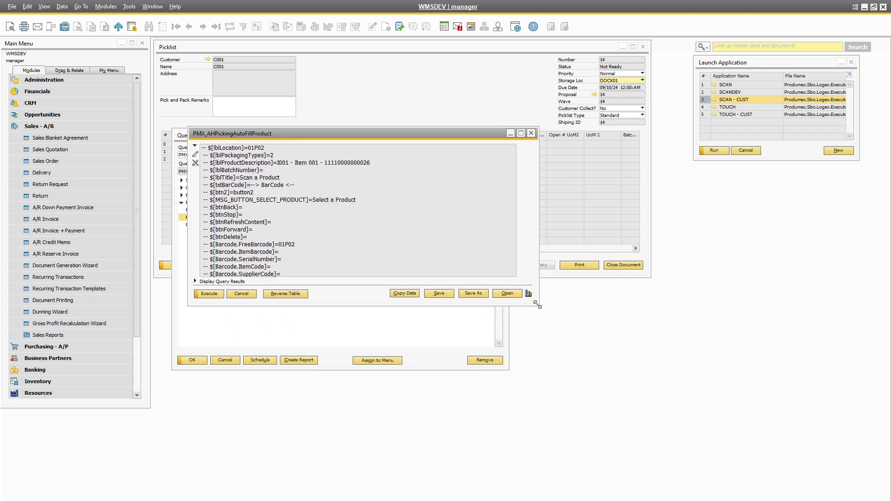
drag(537, 304, 713, 484)
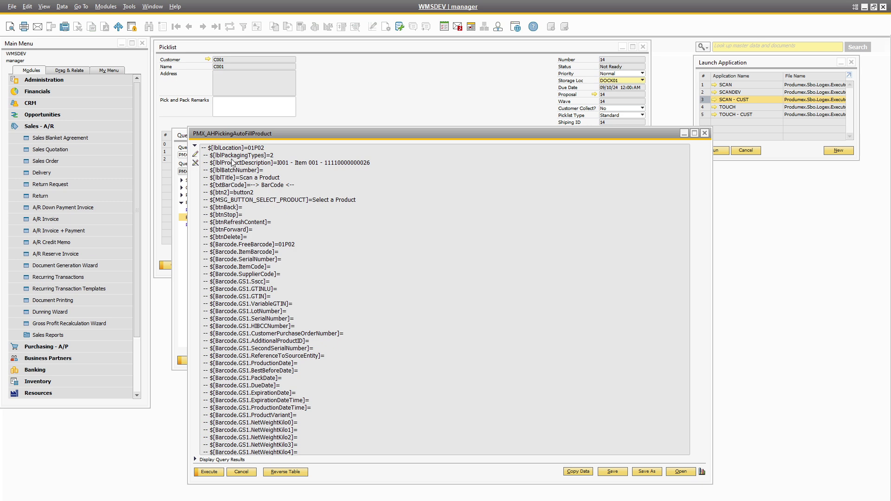
click(195, 154)
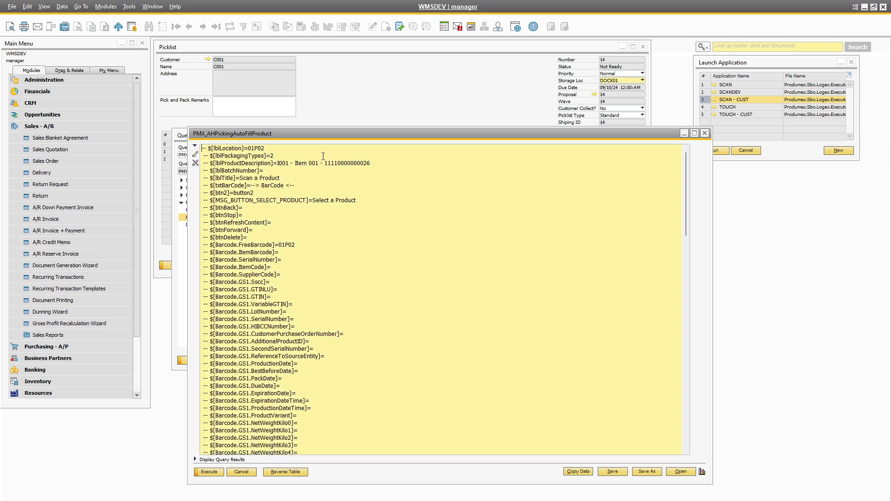
- Insert above the comments a select from OITM where "U_PMX_CUDE" = '$[lblProductDescription]', returning "CodeBars" as "txtBarCode", 'btnForward' as "DefaultButton" and 0 as "DefaultButtonClickTimeout"
key(Return)
key(Return)
key(Return)
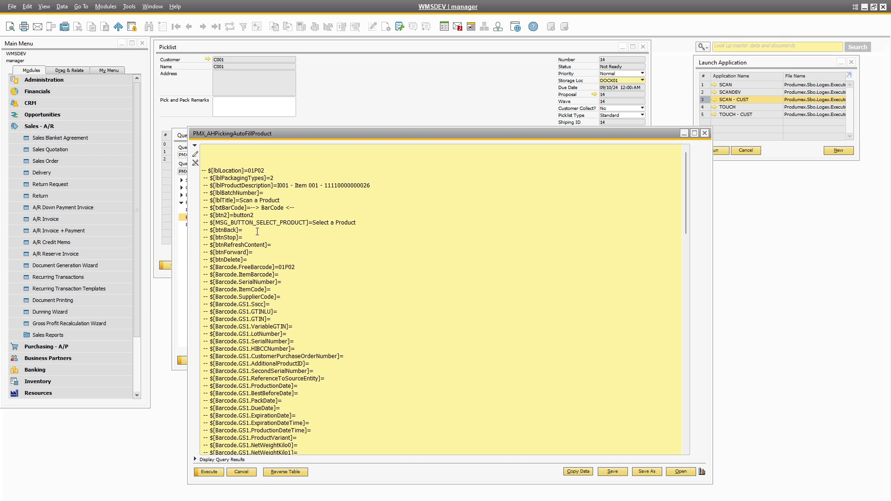
text(SELECT "CodeBars" as "txtBarCode", 	'btnForward' as "DefaultButton", 	0 as "DefaultButtonClickTimeout" FROM OITM WHERE "U_PMX_CUDE" = '$[lblProductDescription]')
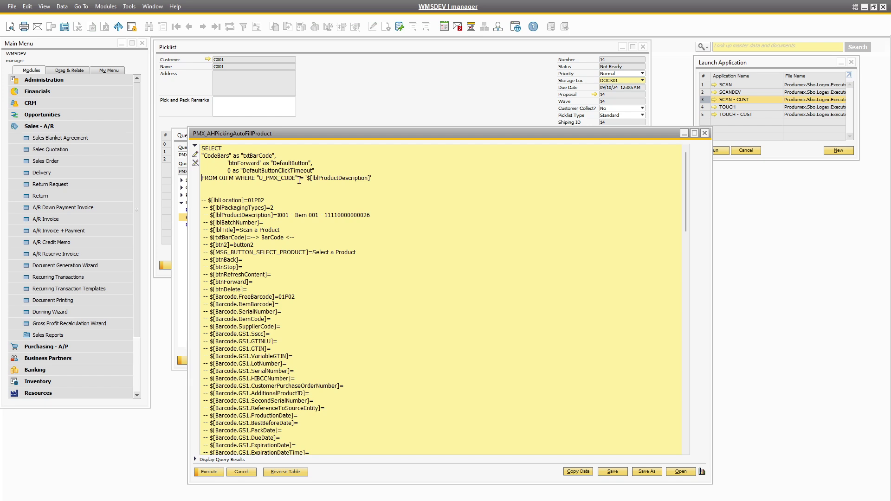
- Examine the lblProductDescription variable, the query's where condition, and its CodeBars, DefaultButton and DefaultButtonClickTimeout columns
drag(277, 215, 371, 215)
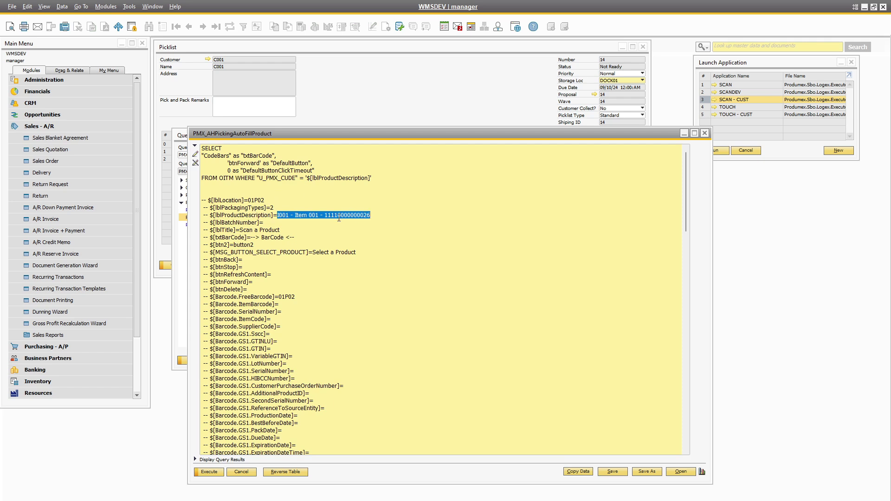
drag(272, 215, 210, 215)
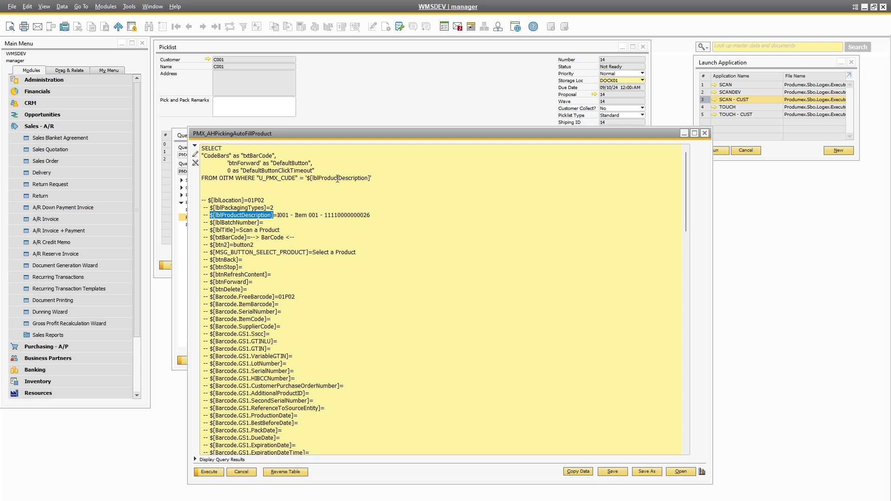
drag(372, 178, 255, 180)
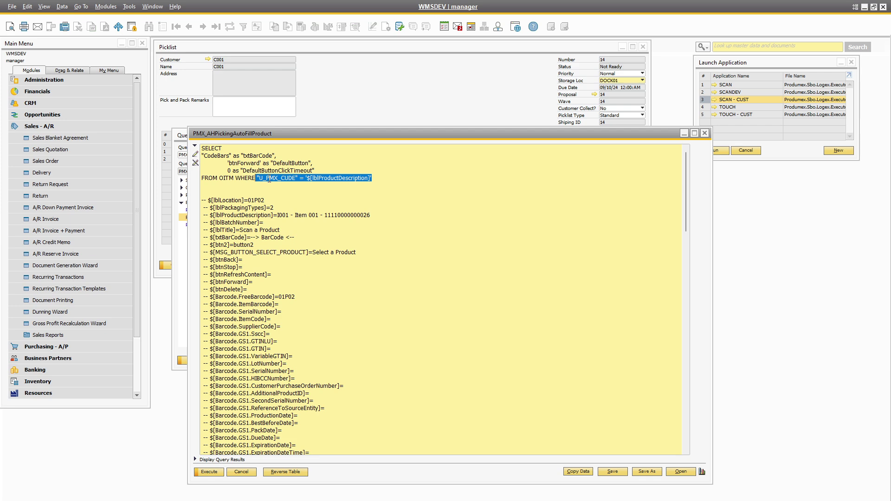
click(296, 163)
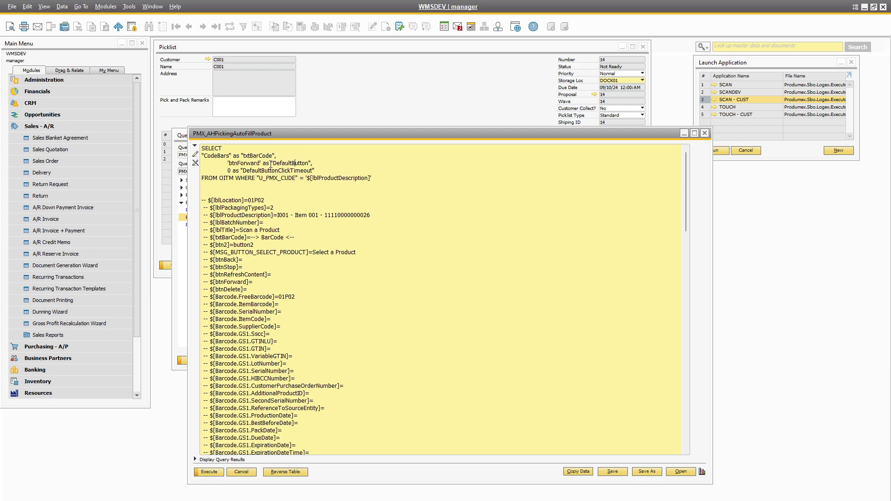
double_click(213, 156)
drag(227, 162, 324, 170)
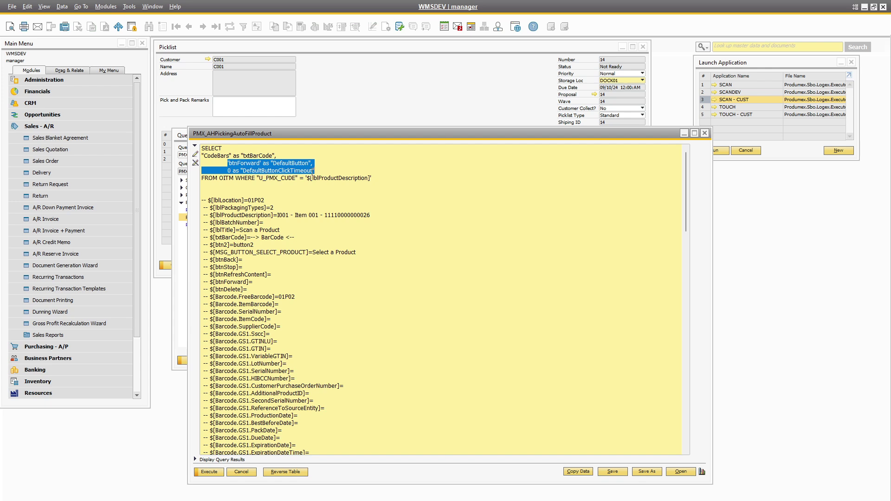
click(396, 207)
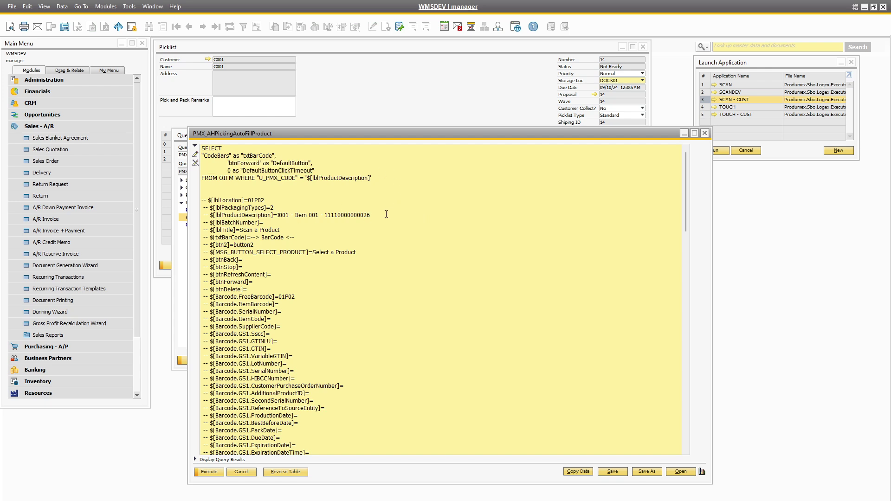
drag(375, 215, 210, 215)
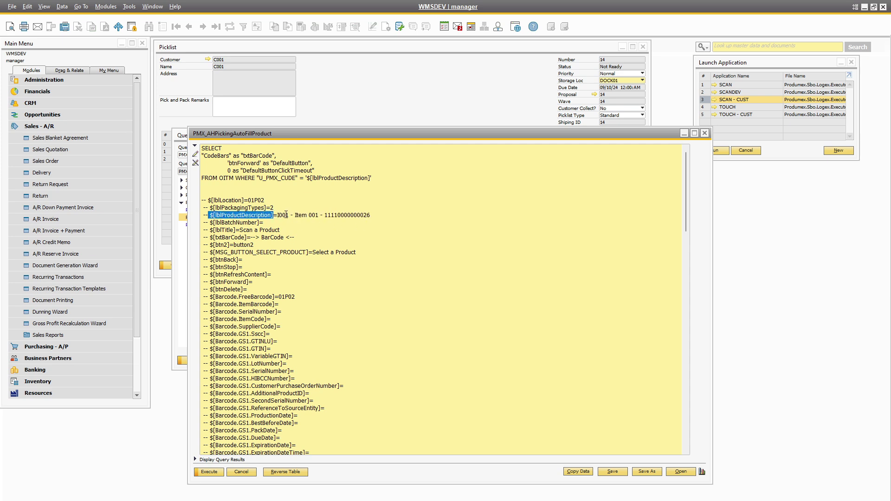
double_click(341, 217)
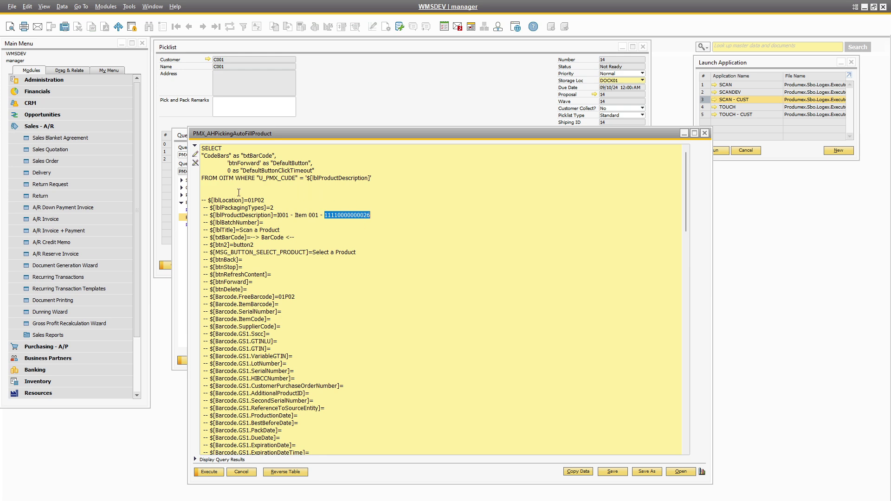
- Save the query PMX_AHPickingAutoFillProduct and close its window
click(449, 192)
scroll(361, 321, down, 4)
scroll(370, 314, up, 4)
click(612, 471)
click(705, 134)
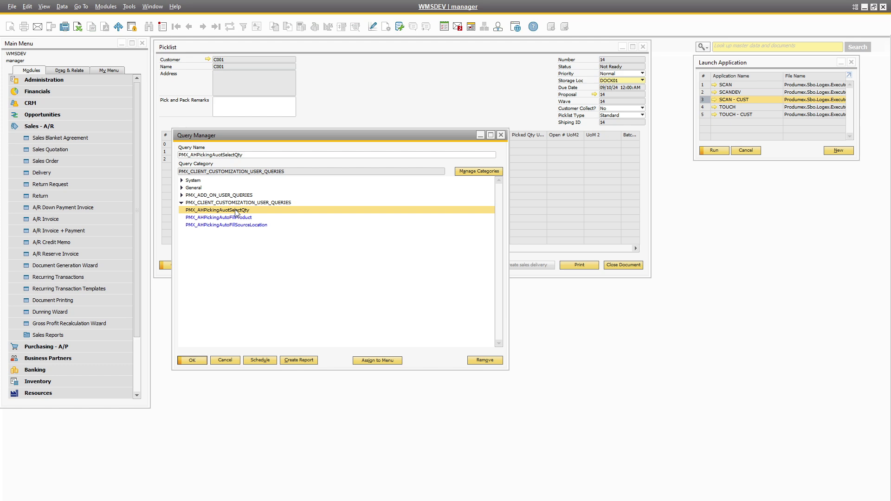
- Open the query PMX_AHPickingAuotSelectQty for editing in an enlarged window
double_click(236, 211)
drag(389, 194, 282, 96)
drag(514, 267, 759, 493)
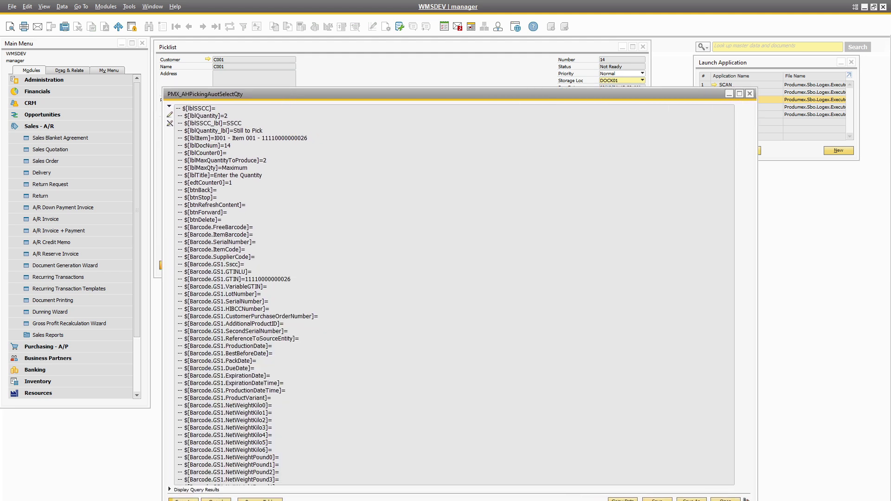
click(171, 115)
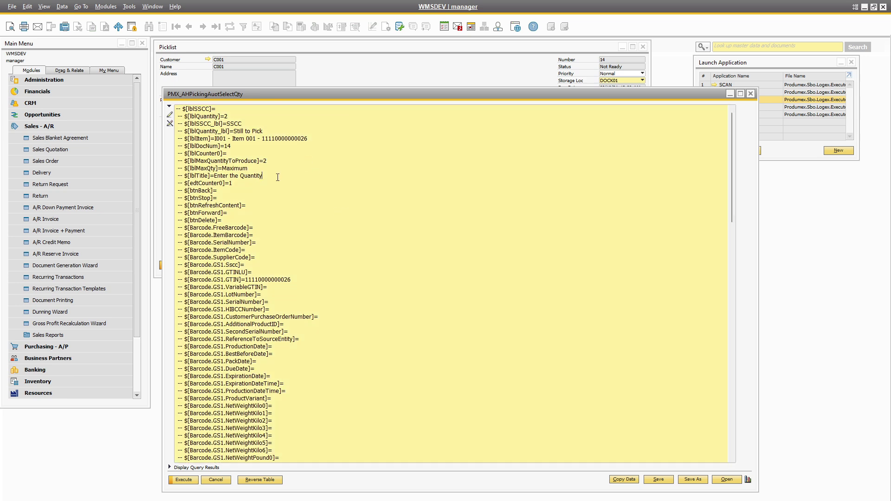
- Examine the lblMaxQuantityToProduce variable and the lblPackagingTypes variables of the Prev1 and Prev2 screens in the query comments
drag(190, 161, 278, 162)
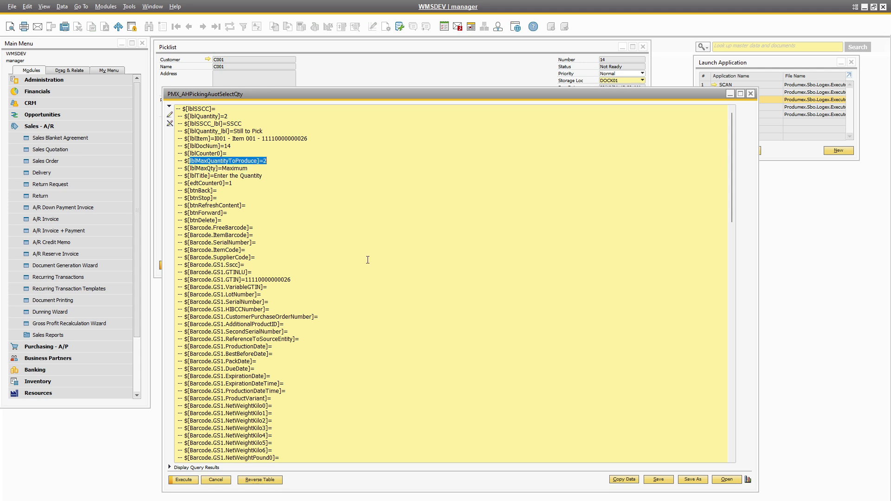
scroll(368, 259, down, 20)
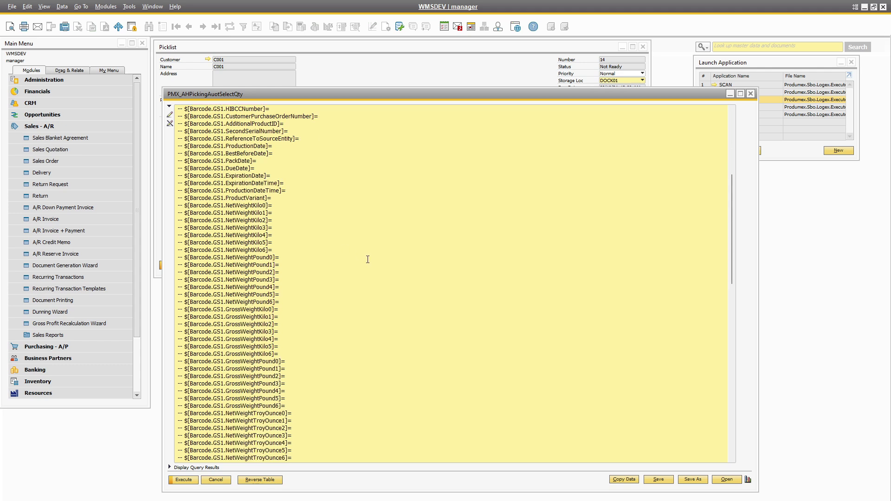
scroll(367, 258, down, 9)
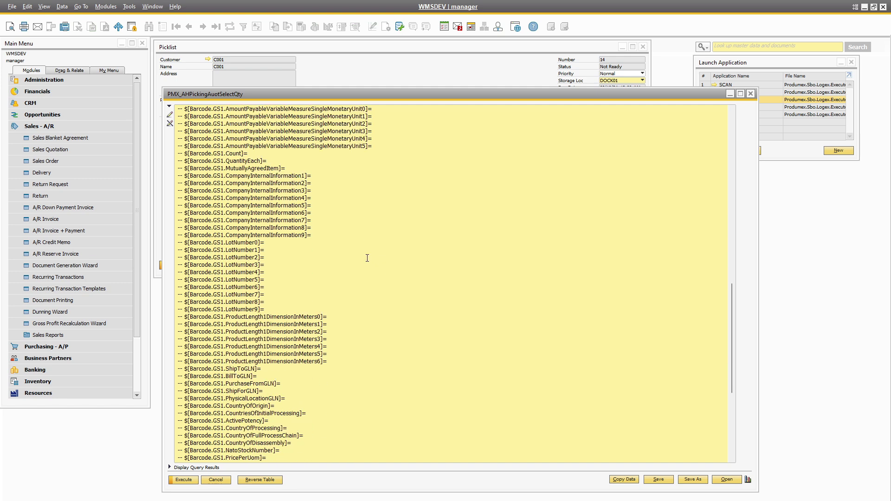
scroll(367, 258, down, 4)
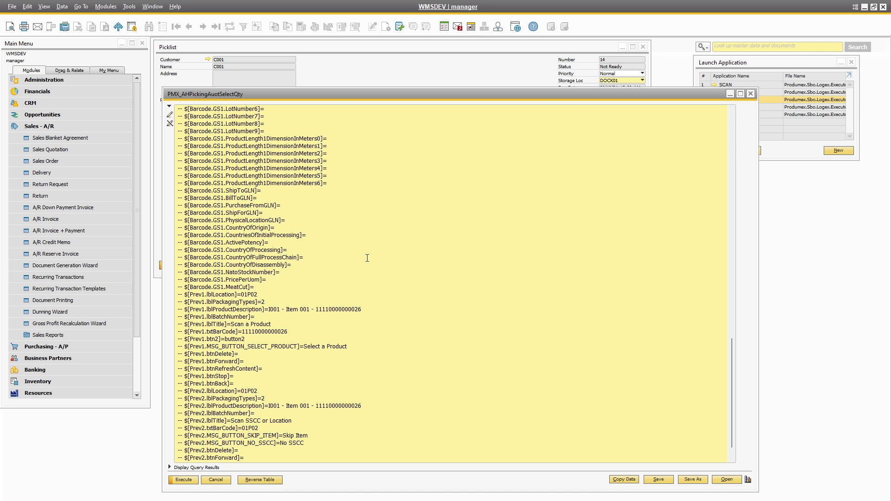
scroll(342, 305, down, 1)
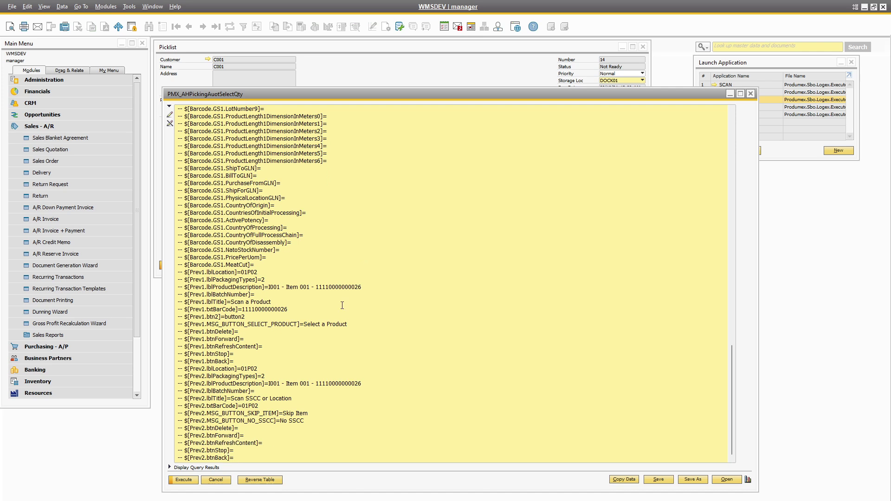
drag(267, 376, 185, 377)
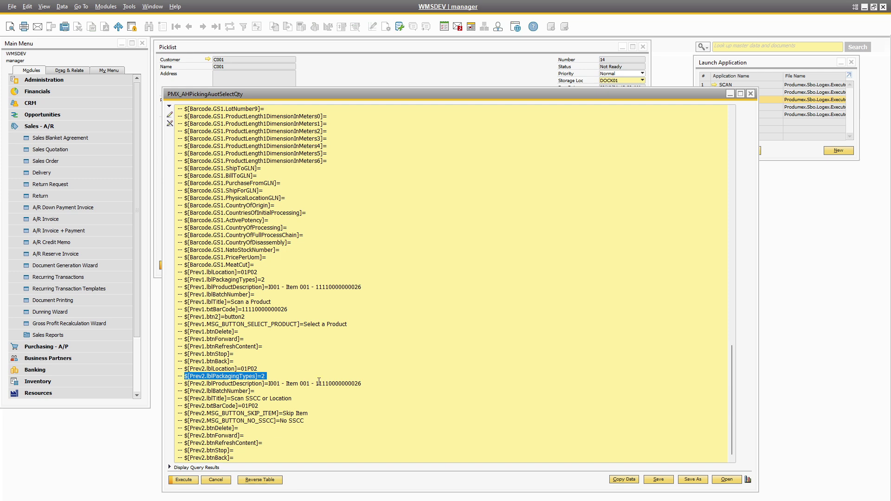
click(273, 375)
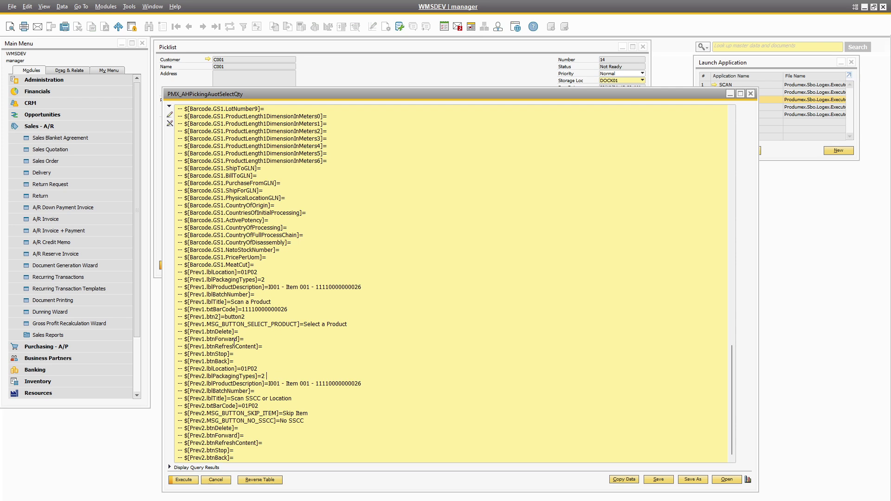
drag(272, 281, 186, 280)
scroll(326, 351, up, 20)
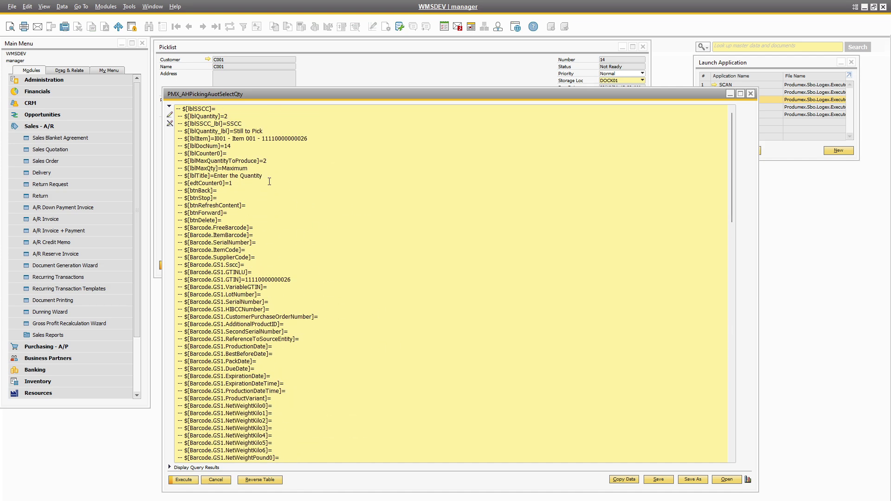
- Insert above the comments a select of SUBSTRING('$[Prev2.lblPackagingTypes]', 1, CHARINDEX(' ', '$[Prev2.lblPackagingTypes]')-1) as "edtCounter0", 'btnForward' as "DefaultButton" and 0 as "DefaultButtonClickTimeout"
key(Return)
key(Return)
key(Return)
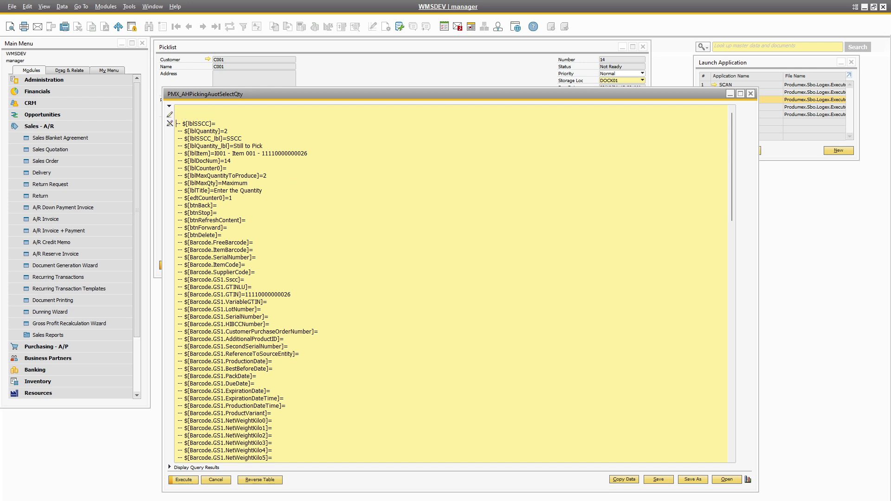
key(Up)
key(Up)
key(Up)
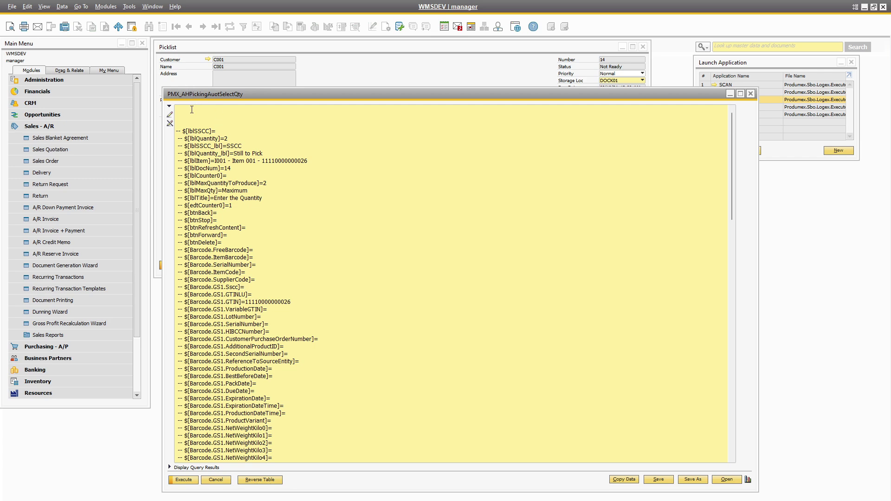
text(Select SUBSTRING('$[Prev2.lblPackagingTypes]', 1, CHARINDEX(' ', '$[Prev2.lblPackagingTypes]')-1) as "edtCounter0" , 'btnForward' as "DefaultButton", 0 as "DefaultButtonClickTimeout")
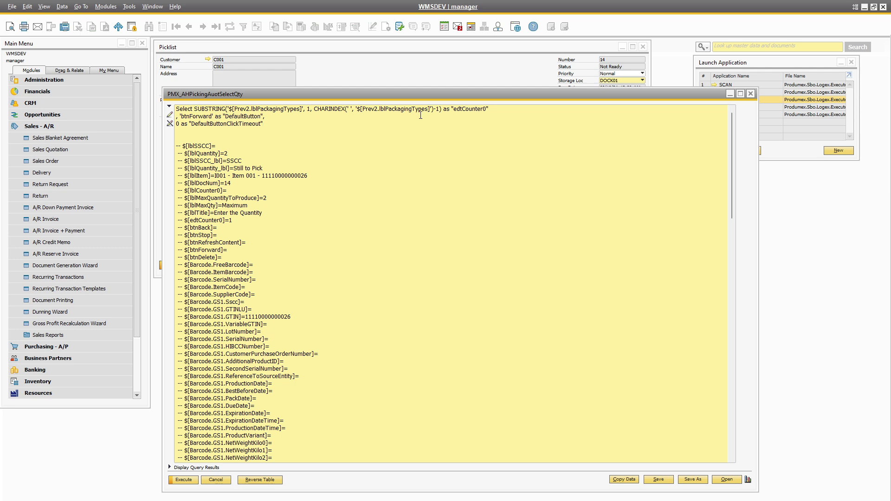
key(Return)
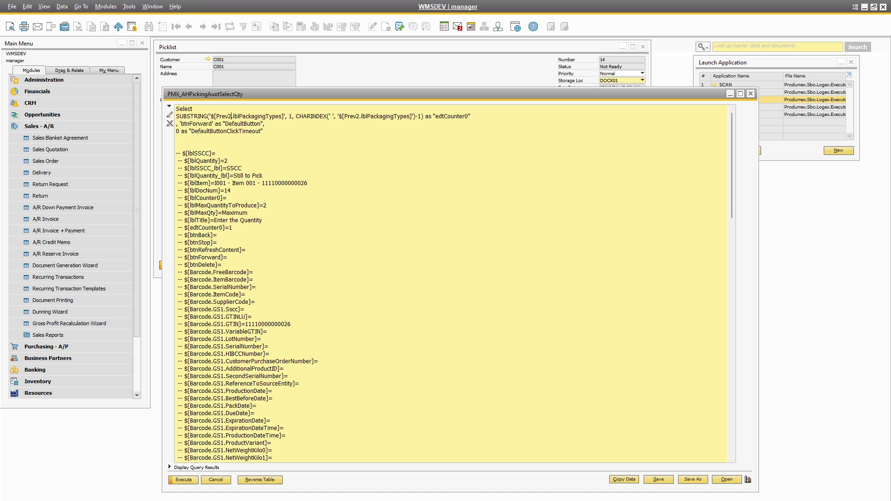
- Examine the Prev2 reference in the SUBSTRING expression of the quantity query
key(shift+Left)
key(shift+Left)
key(shift+Left)
key(shift+Left)
key(shift+Left)
key(shift+Left)
key(shift+Left)
key(shift+Left)
key(shift+Left)
key(shift+Left)
key(shift+Left)
key(shift+Left)
- Save the query PMX_AHPickingAuotSelectQty and close its window
click(228, 153)
click(325, 124)
click(669, 481)
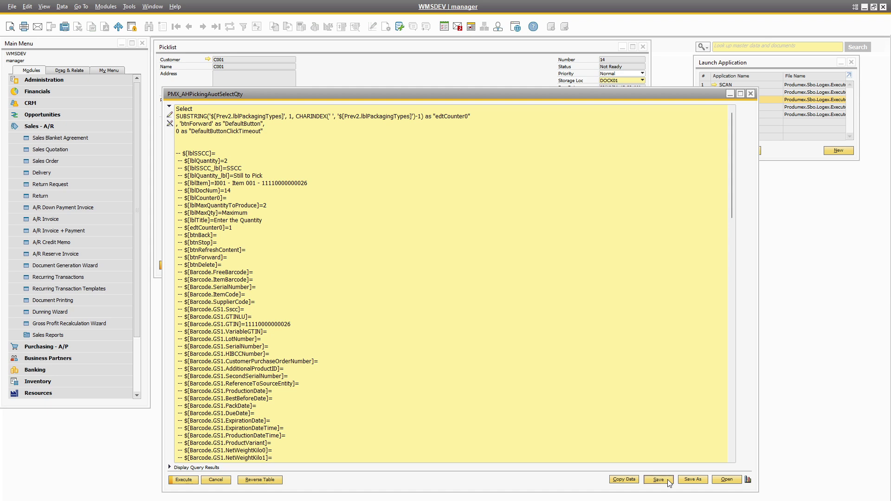
click(751, 93)
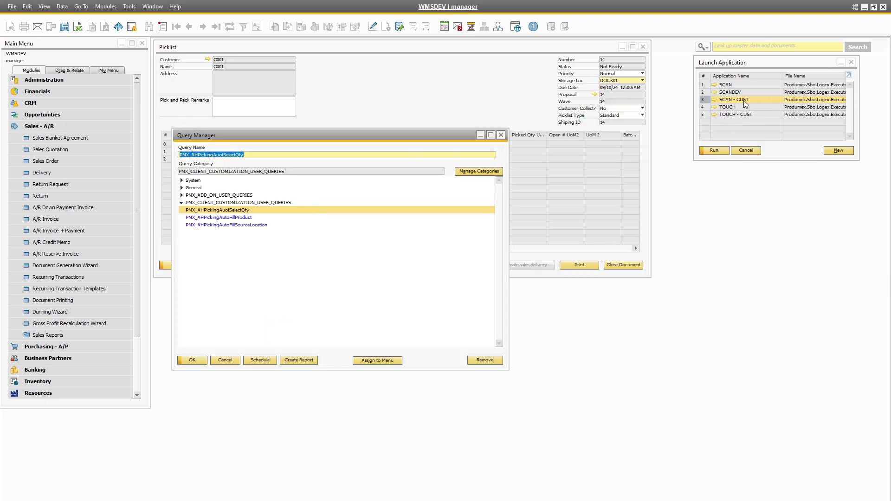
- Launch the SCAN application from the Launch Application list
double_click(735, 84)
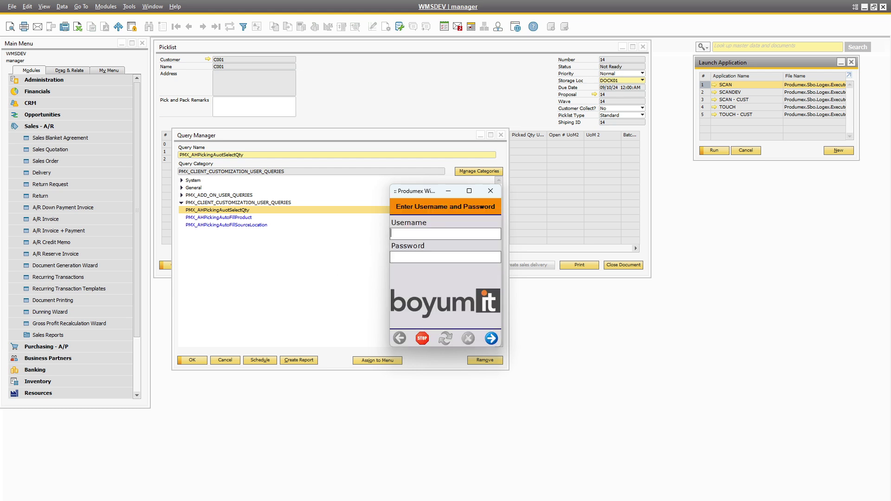
- Log in to the Produmex terminal as manager with the account password
click(447, 233)
text(manager)
key(Tab)
text(*******)
click(490, 339)
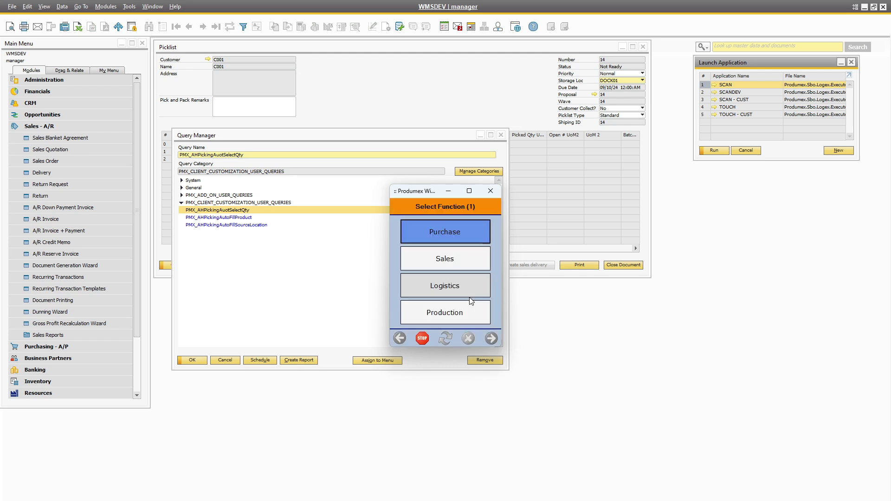
- Start the Picklist pick task from the Sales functions and open picklist 14 for picking
click(458, 259)
click(444, 317)
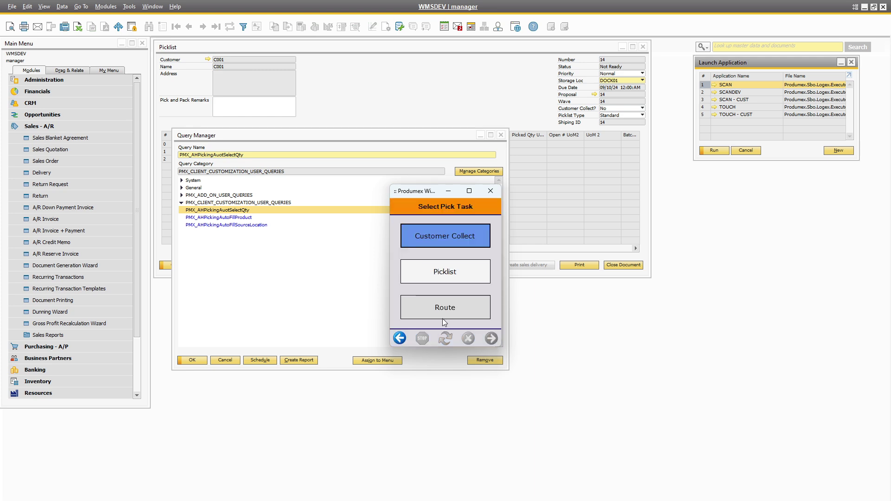
click(449, 278)
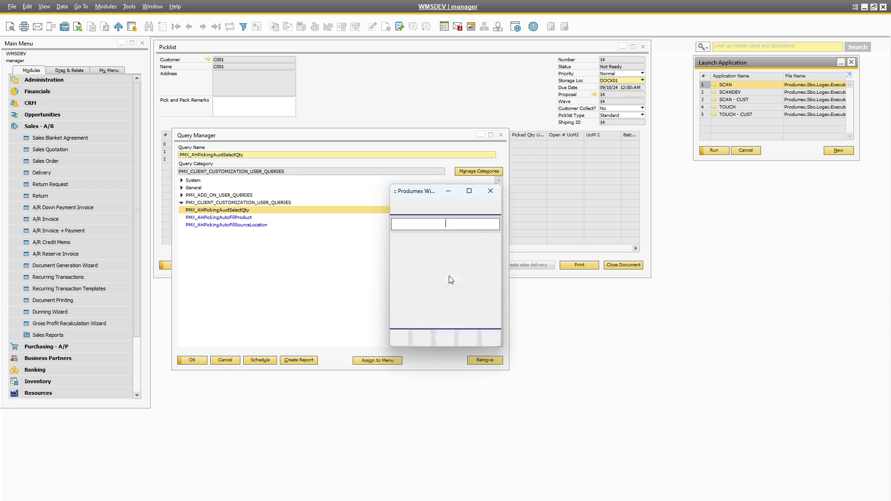
click(493, 338)
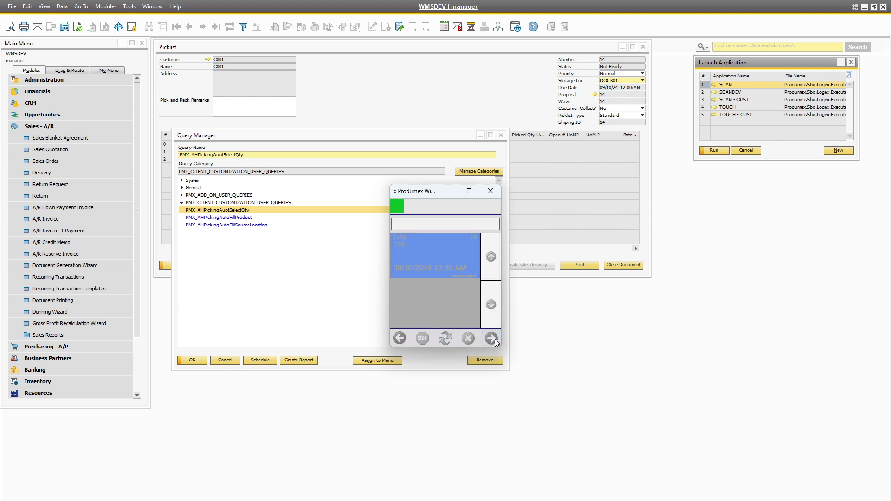
- Enlarge and reposition the terminal window, and pick product I001 from location 01P02
drag(500, 348, 572, 407)
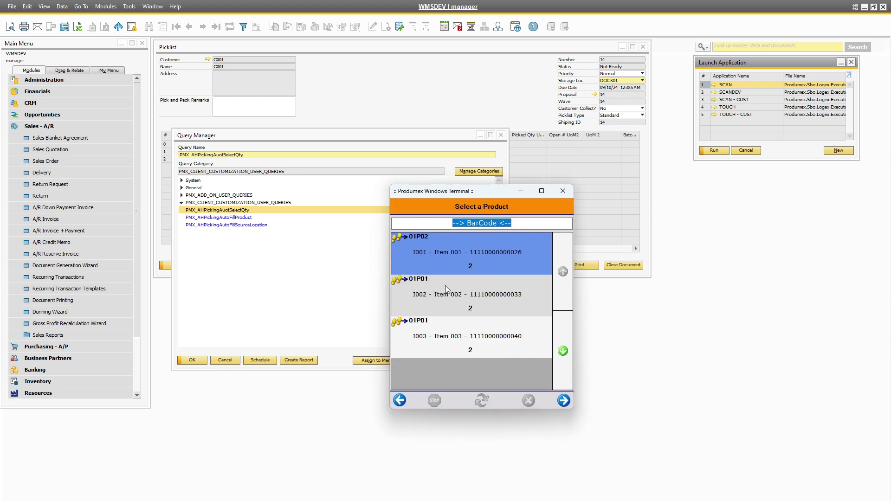
drag(428, 197, 279, 146)
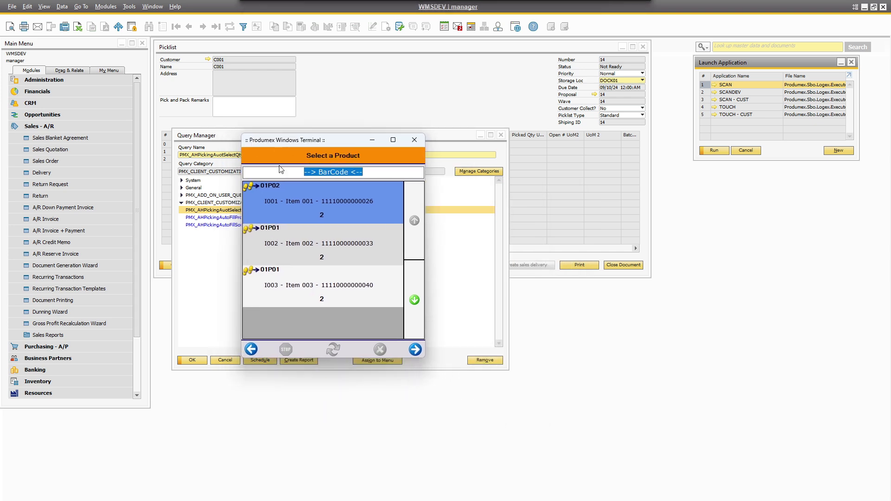
click(415, 349)
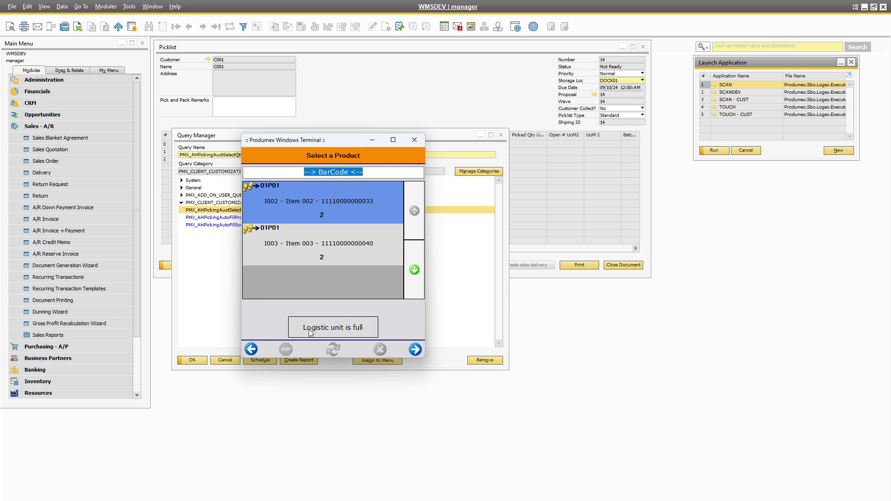
- Pick products I002 and I003 from location 01P01 and acknowledge the end of picking
click(301, 250)
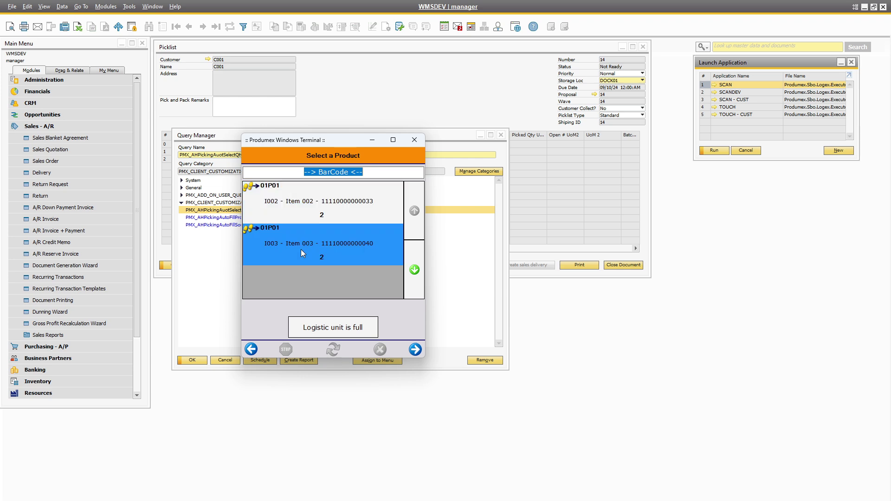
click(305, 207)
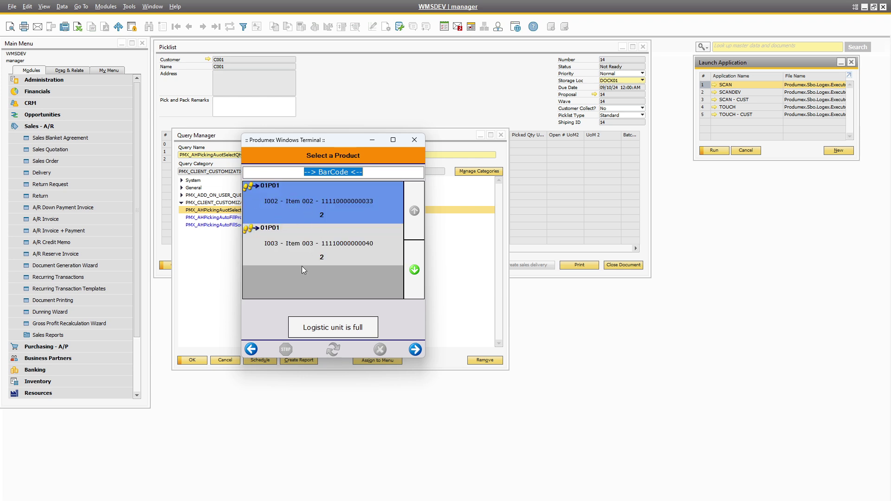
click(415, 351)
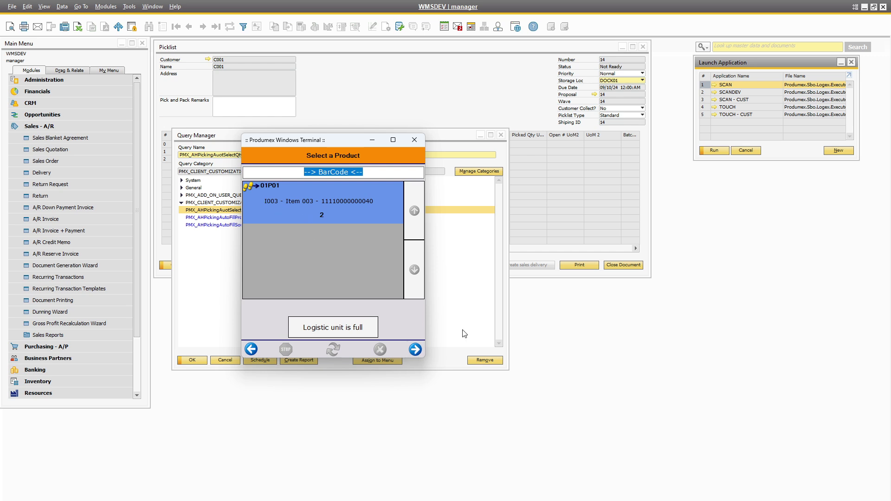
click(415, 350)
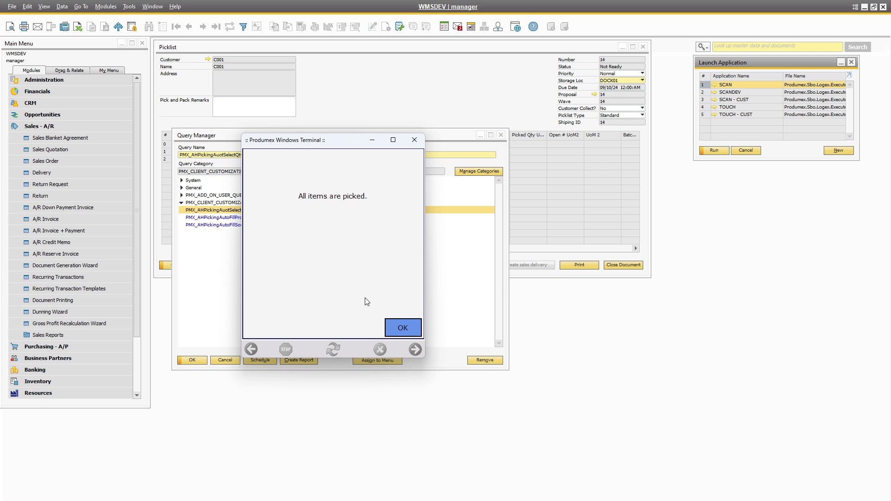
click(399, 327)
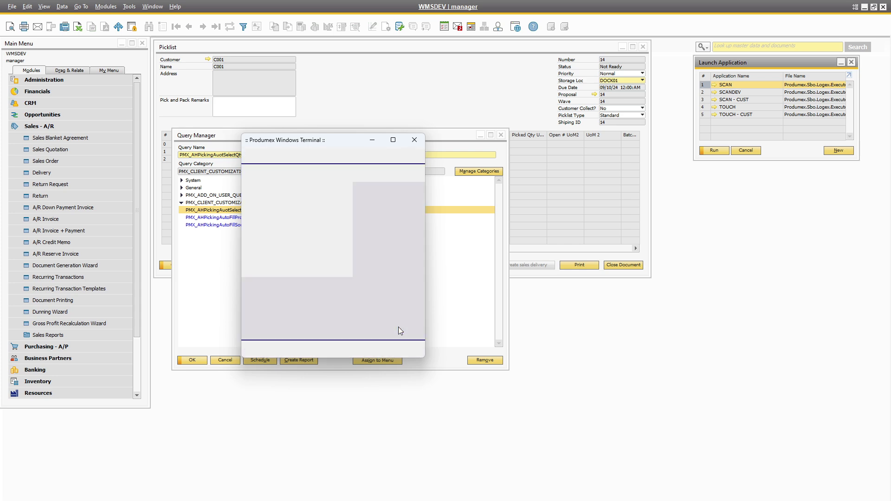
- Return to the Picklist document and check the picked quantities, storage locations and line statuses of its items
click(379, 102)
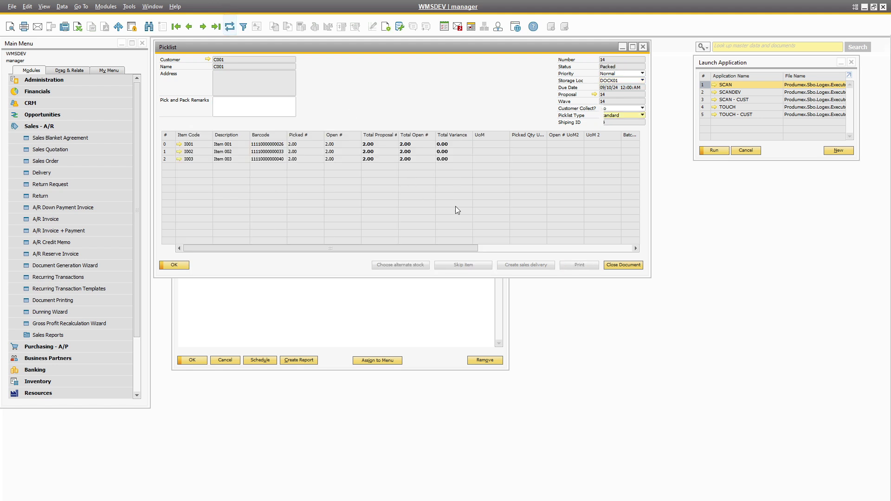
click(500, 247)
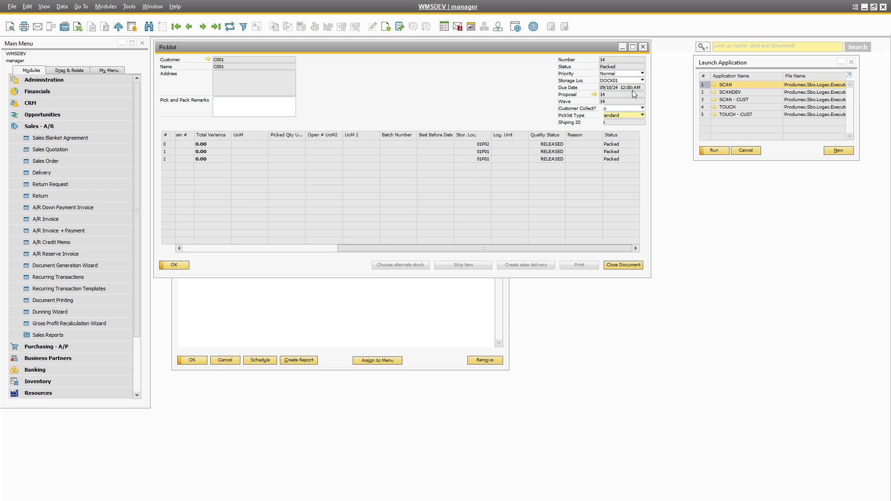
drag(571, 248, 292, 252)
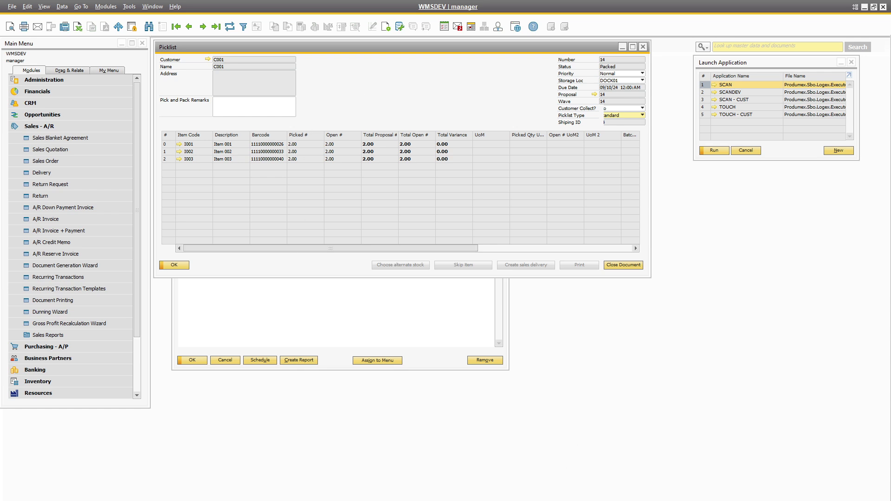